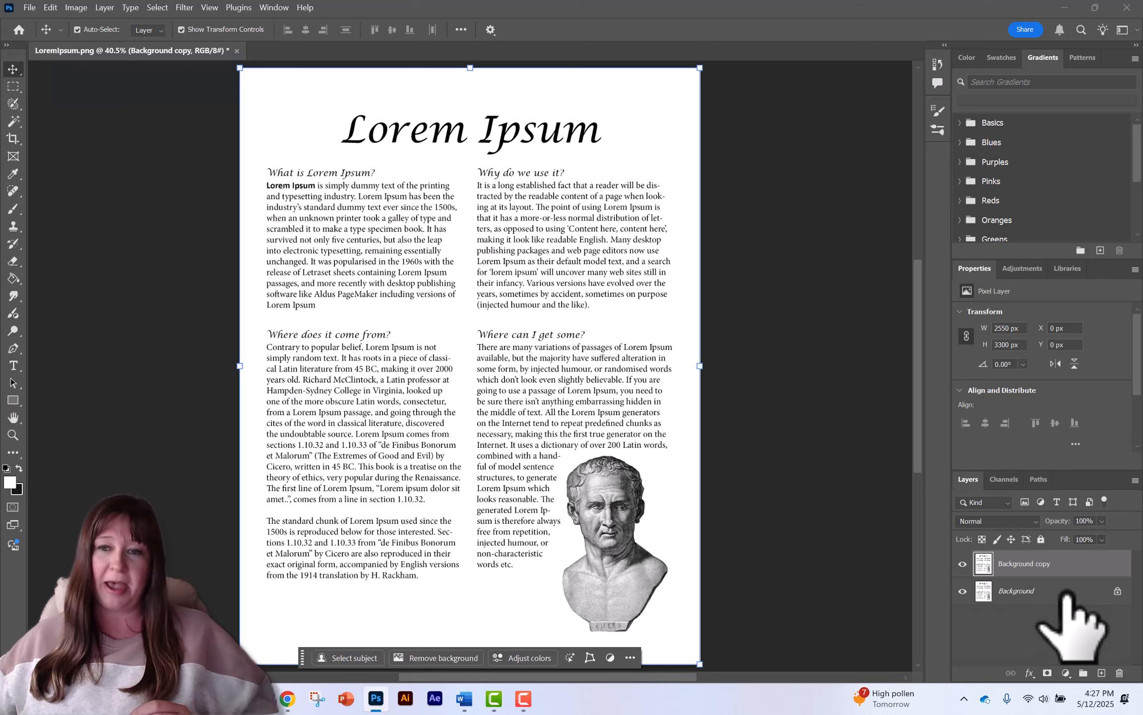
Hide the locked Background layer and duplicate the Blue channel under the name Blue copy
click(962, 590)
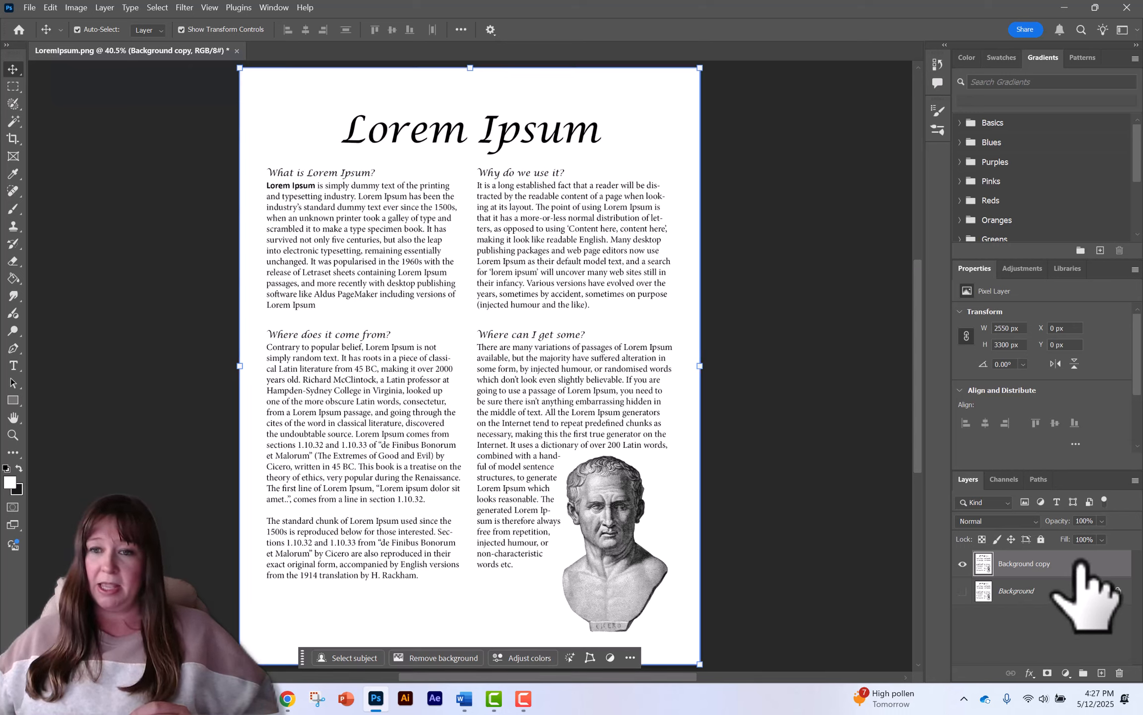
click(1005, 479)
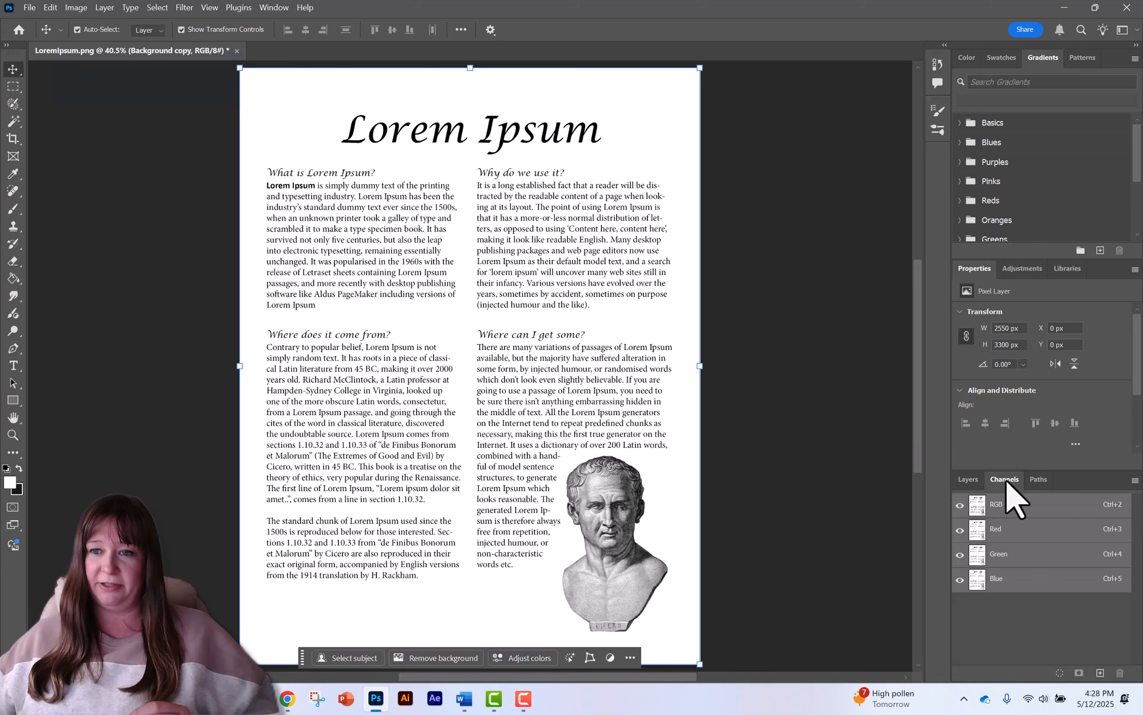
click(1135, 480)
key(Escape)
click(1022, 579)
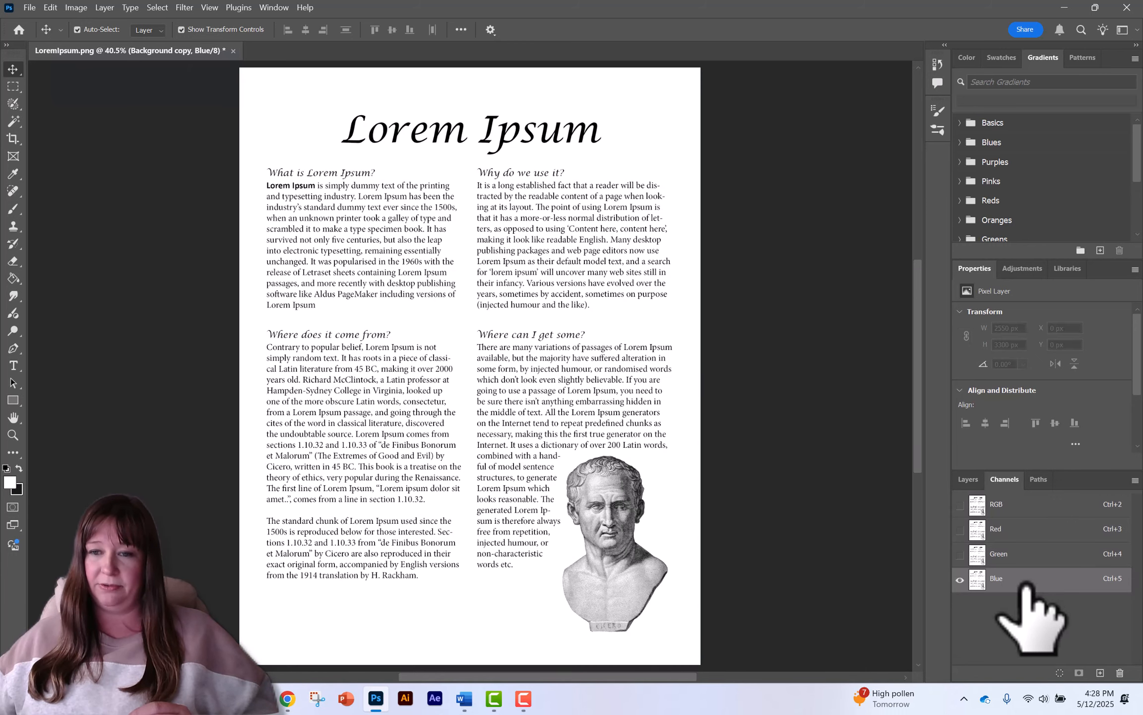
click(1135, 480)
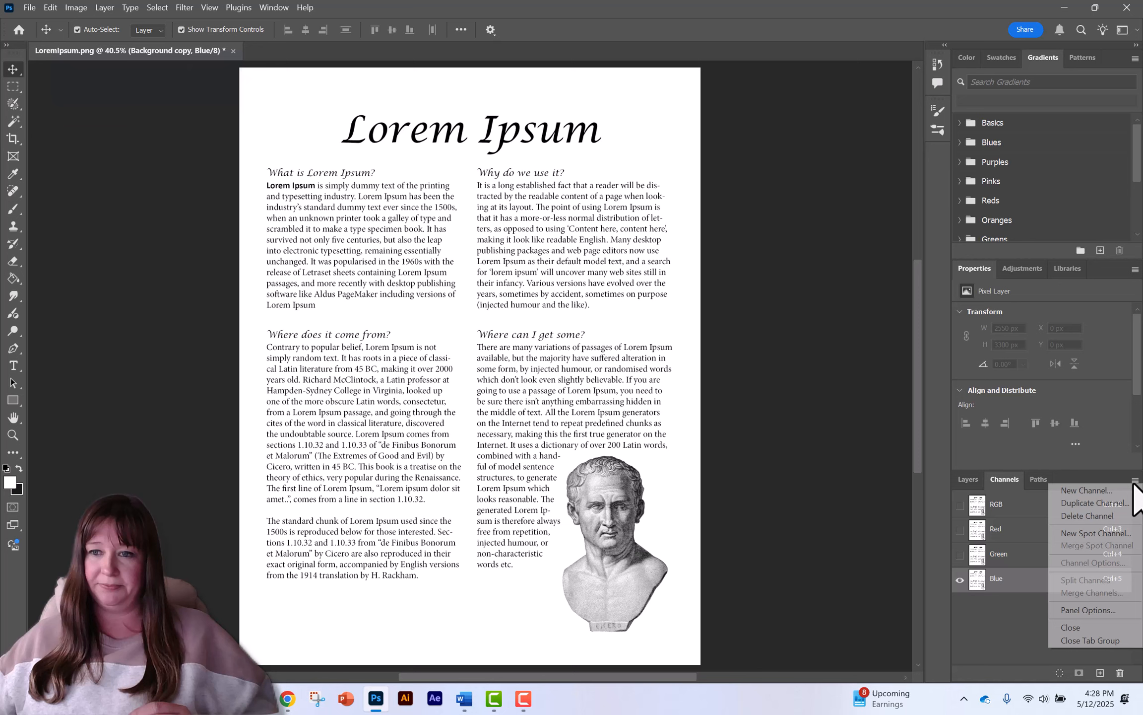
click(1116, 503)
click(677, 196)
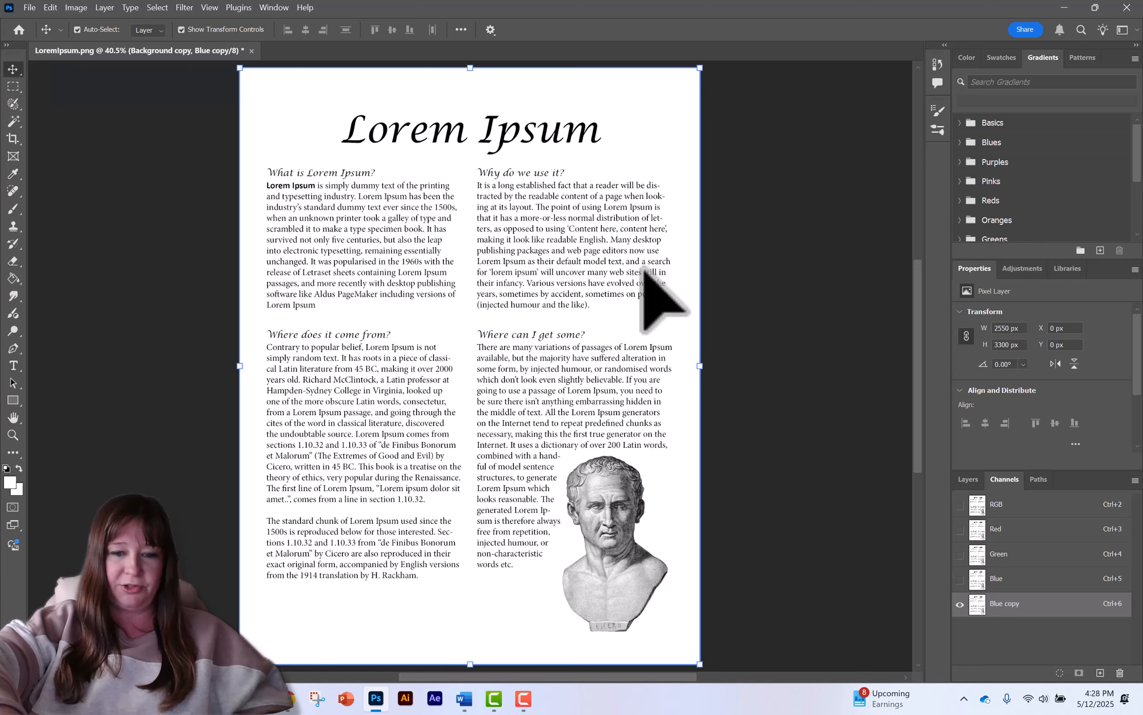
Darken the duplicated Blue channel with Levels by setting the midtone input level to 0.88
key(ctrl+l)
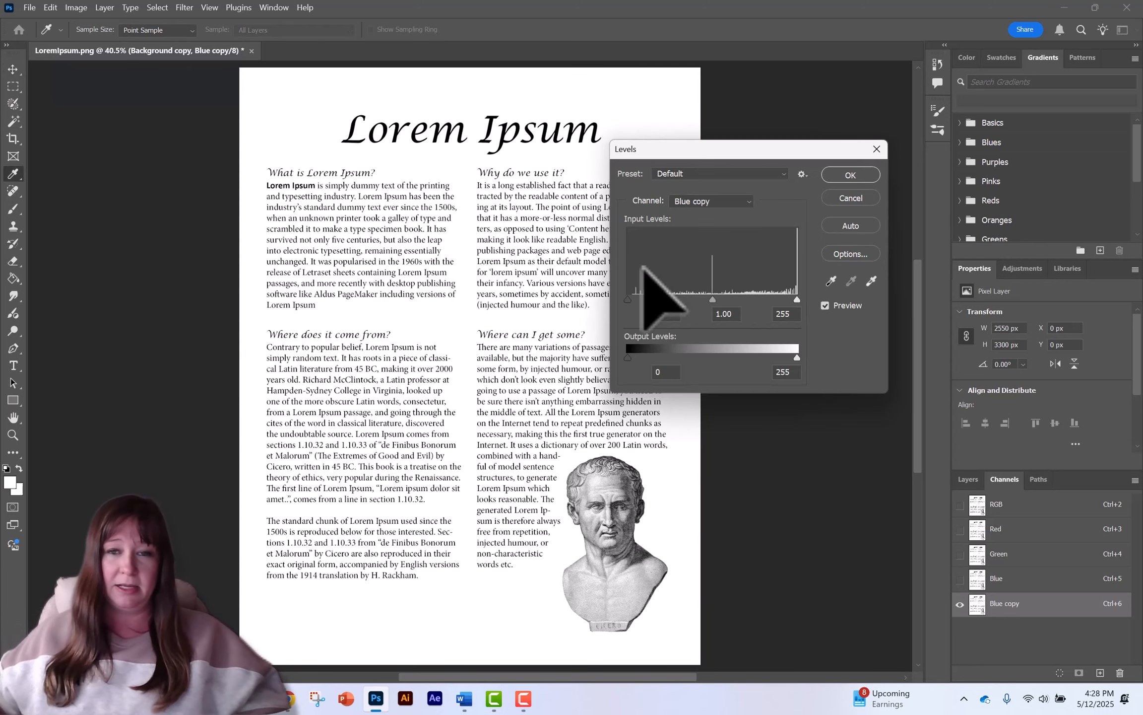
drag(712, 302, 720, 298)
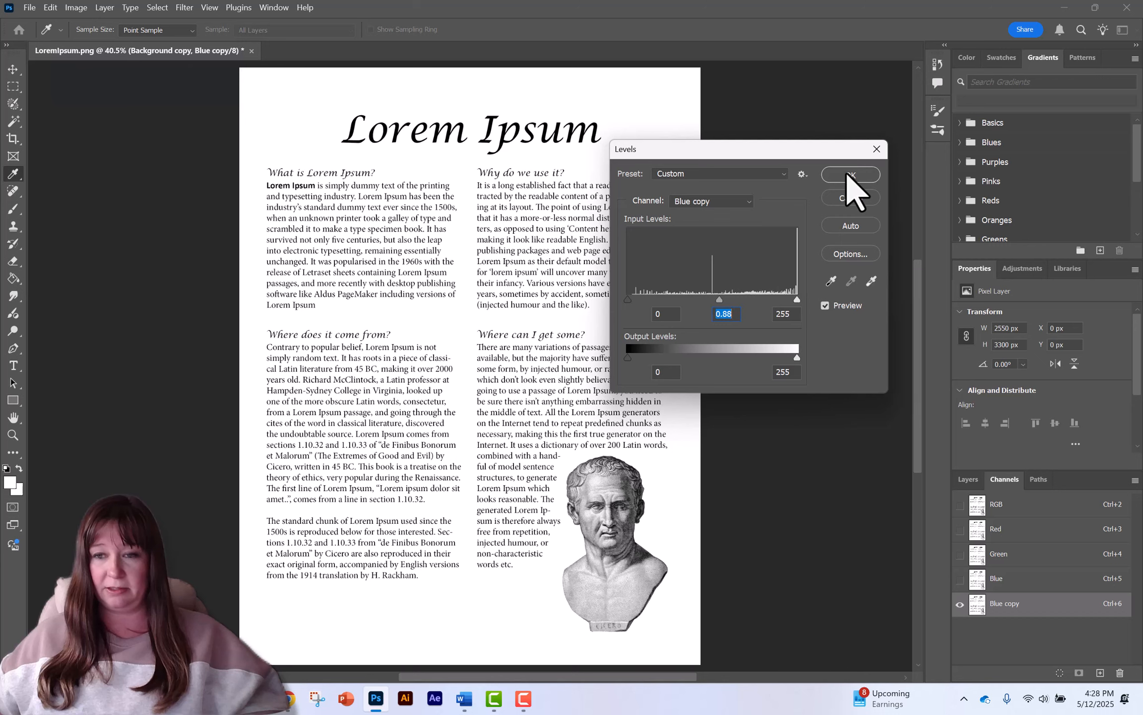
click(849, 175)
key(v)
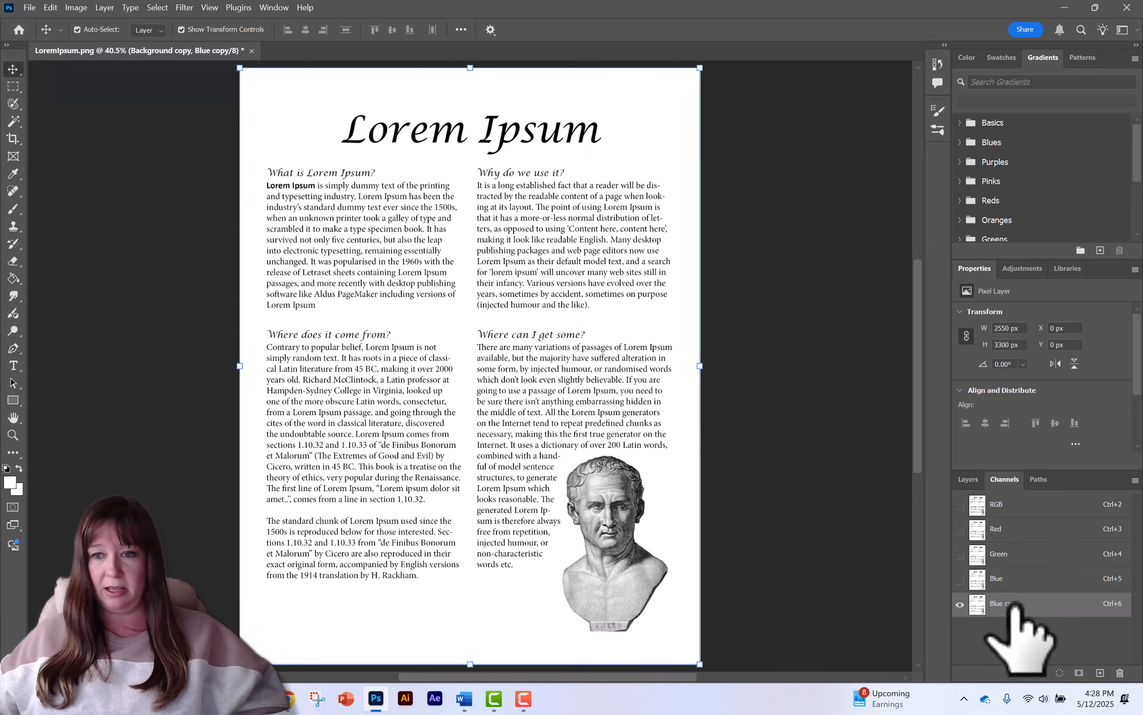
Load the Blue copy channel as a selection and turn it into an inverted layer mask on the Background copy layer
drag(1015, 607, 1059, 672)
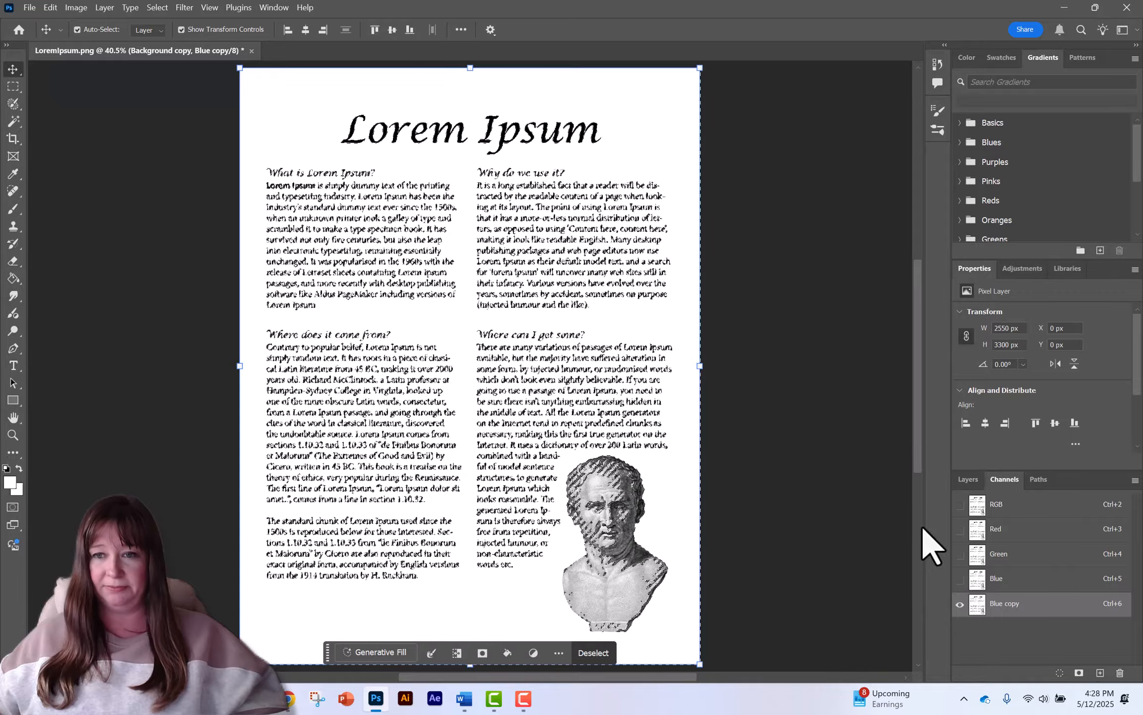
click(968, 479)
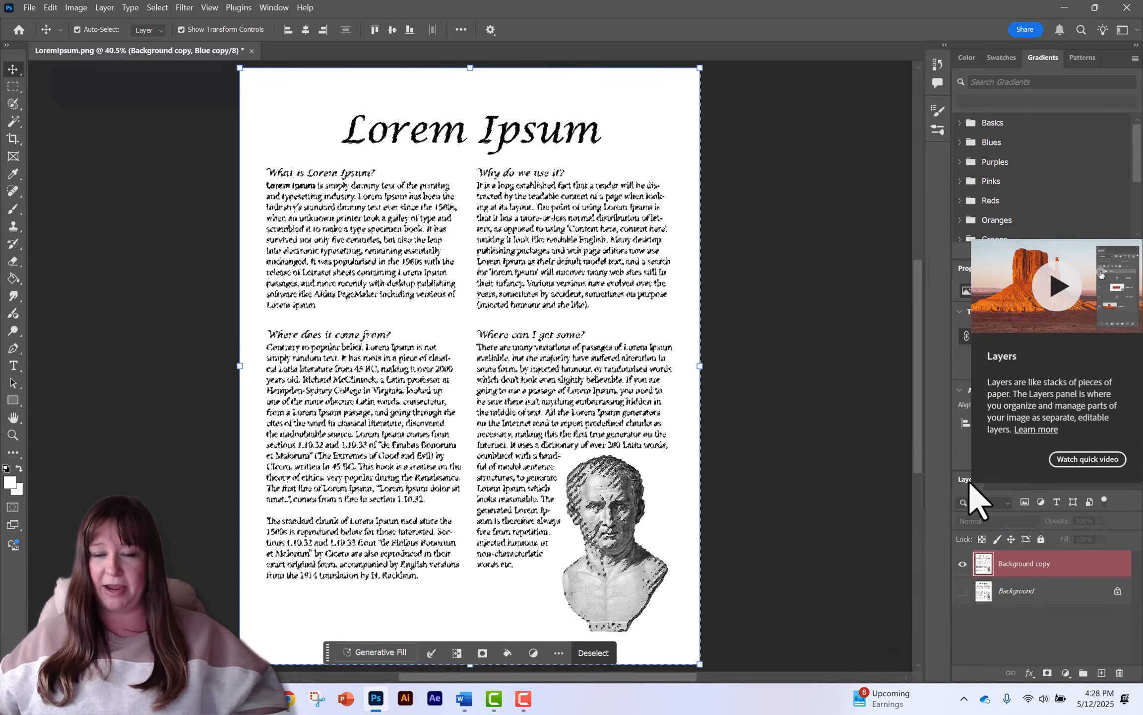
click(1047, 673)
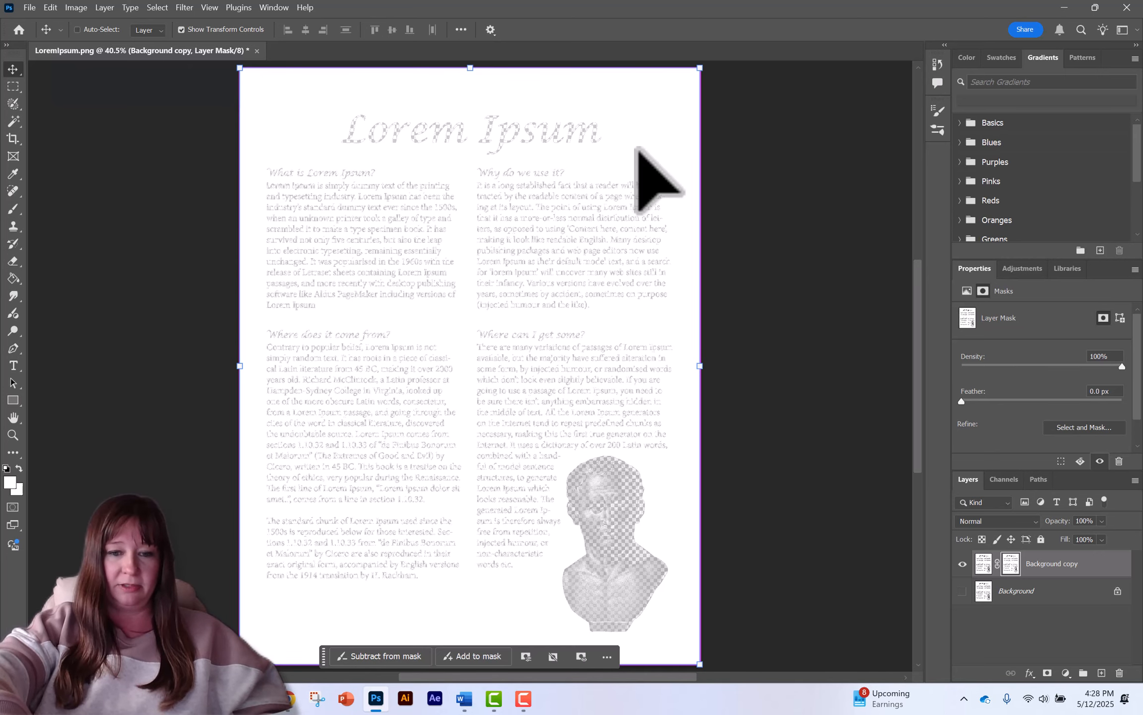
key(ctrl+i)
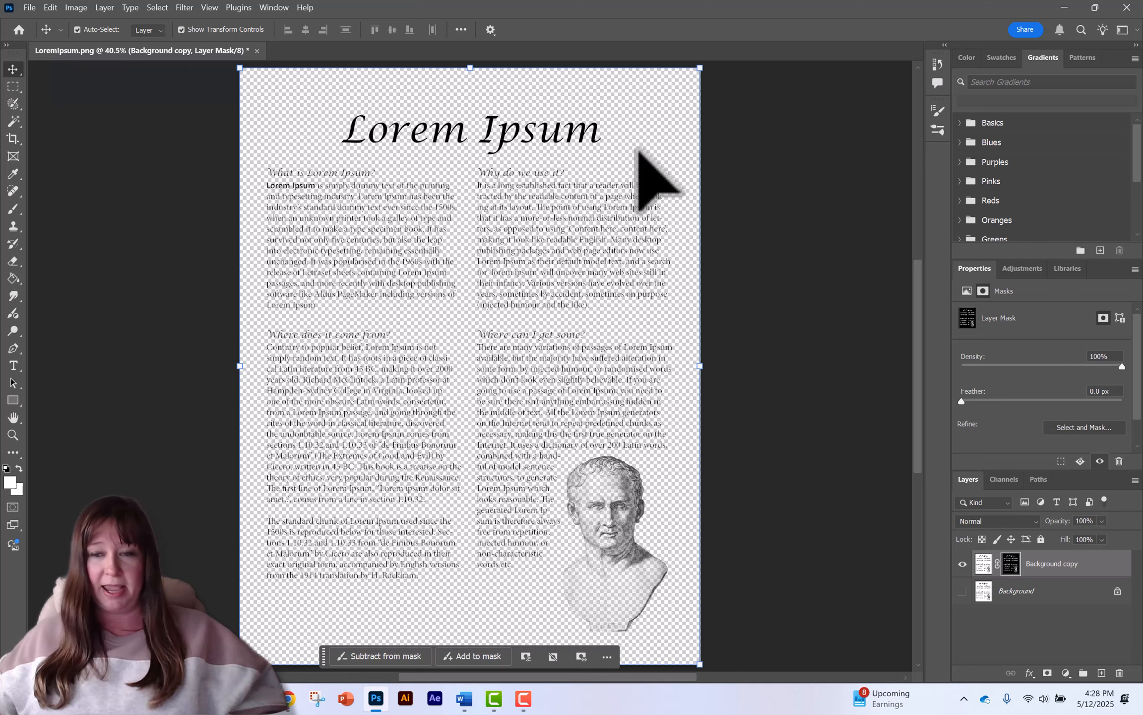
Add a new layer filled with a medium blue foreground color and place it beneath the masked Background copy layer
click(1102, 672)
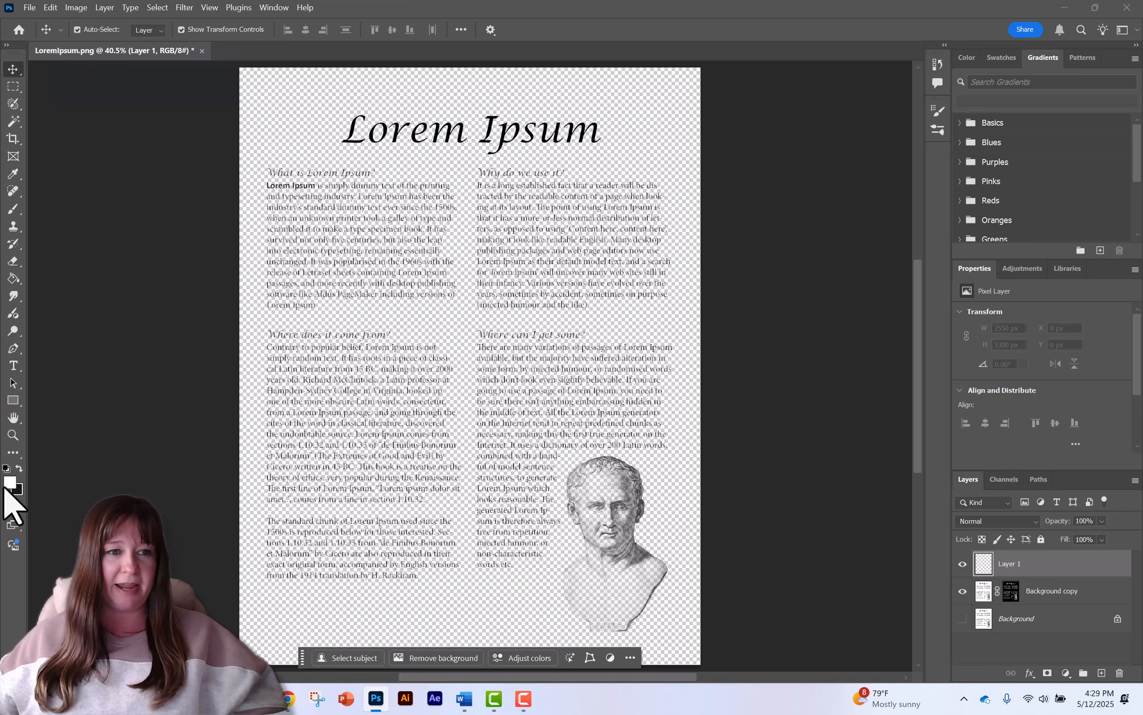
click(9, 484)
mouse_move(791, 481)
mouse_down()
mouse_move(808, 420)
mouse_move(836, 400)
mouse_move(808, 448)
mouse_up()
click(843, 482)
click(961, 399)
key(v)
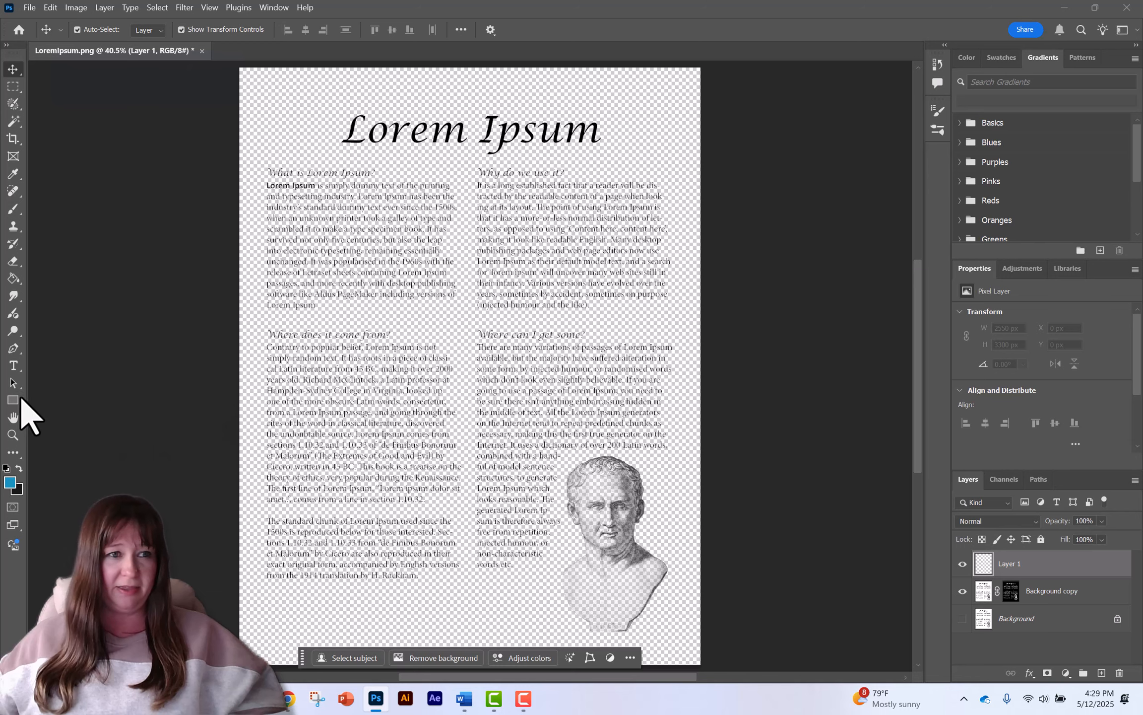
click(14, 278)
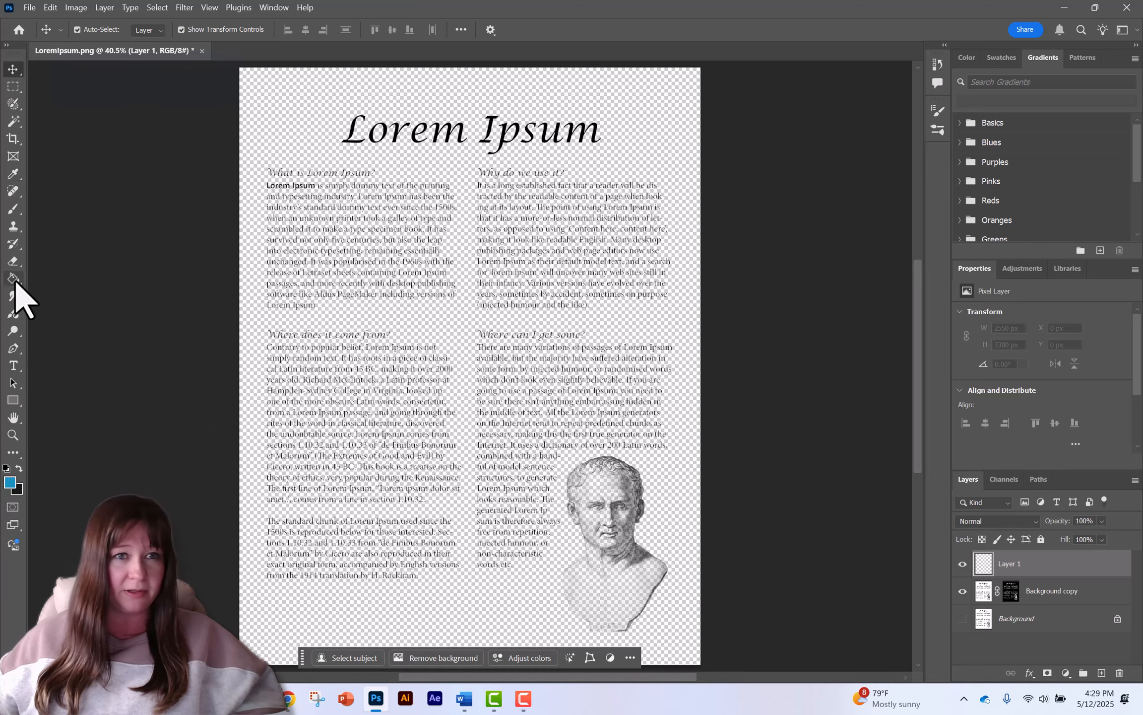
click(280, 147)
mouse_move(1013, 563)
mouse_down()
mouse_move(1041, 588)
mouse_move(1031, 604)
mouse_up()
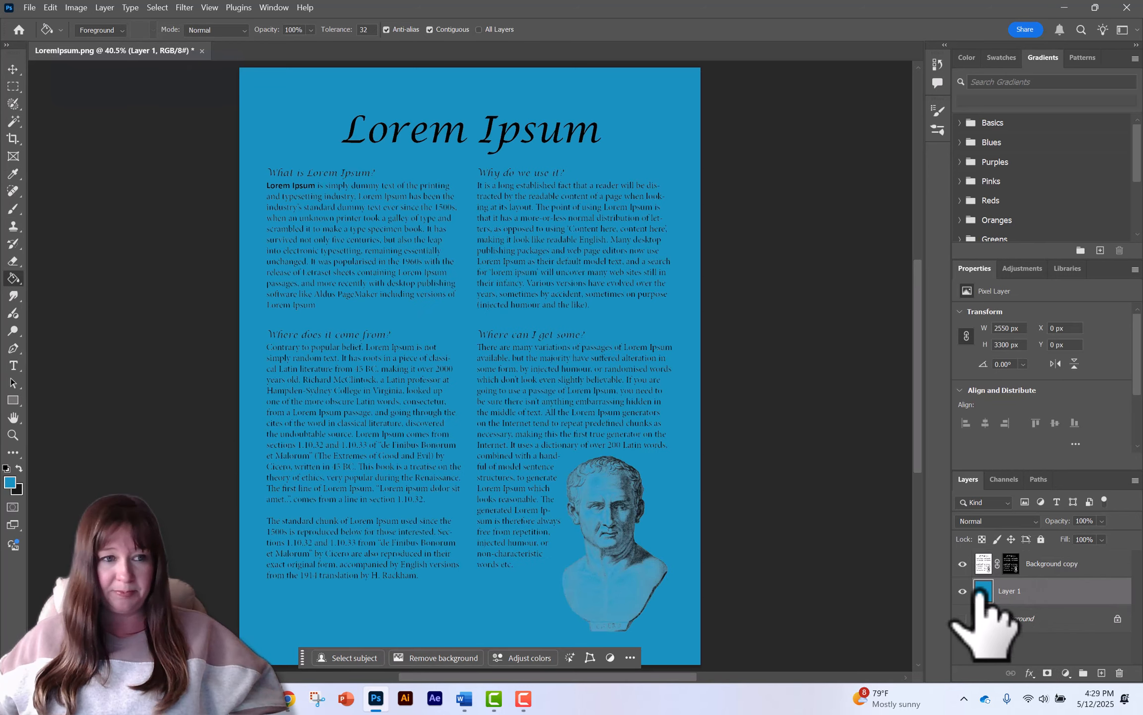
Add a black Color Overlay with Normal blend mode to the Background copy layer, checking the text and statue's hair at 300%
click(13, 435)
click(594, 512)
click(594, 514)
click(595, 515)
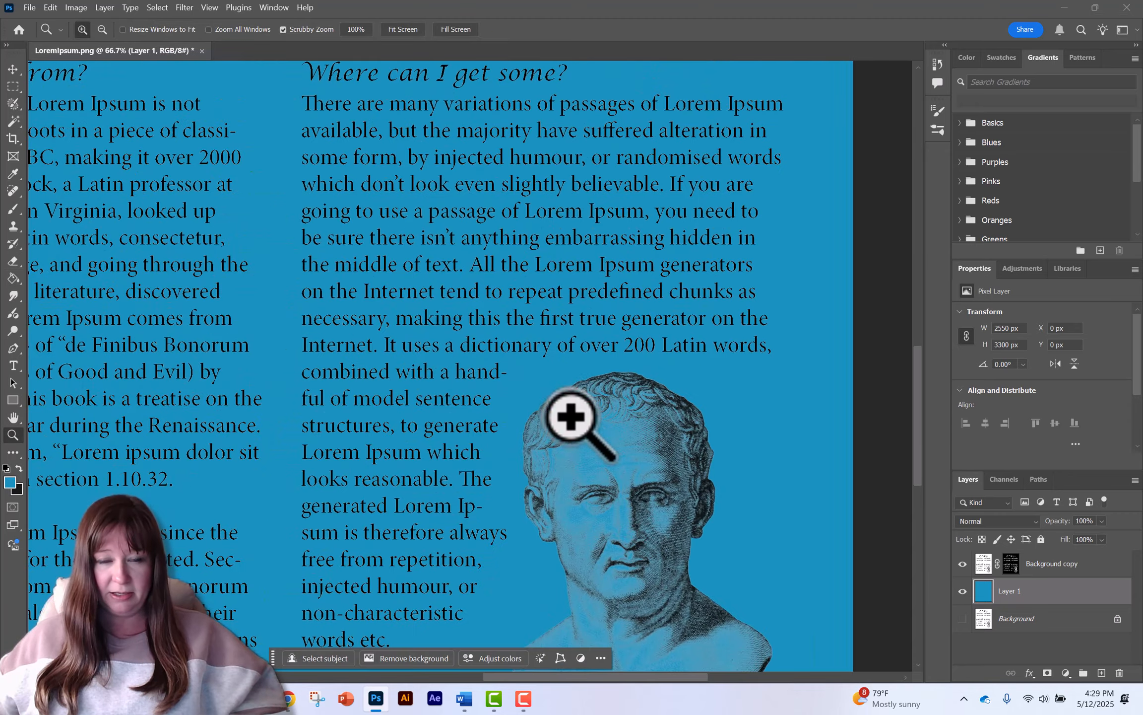
click(561, 391)
click(618, 330)
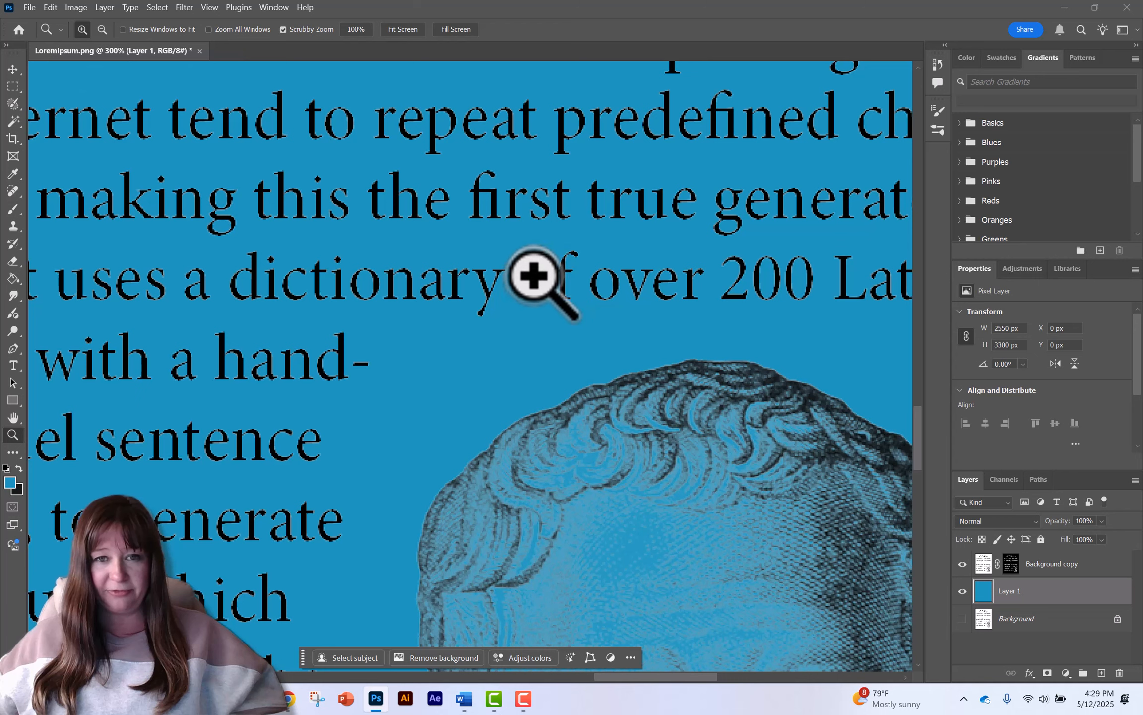
click(1059, 563)
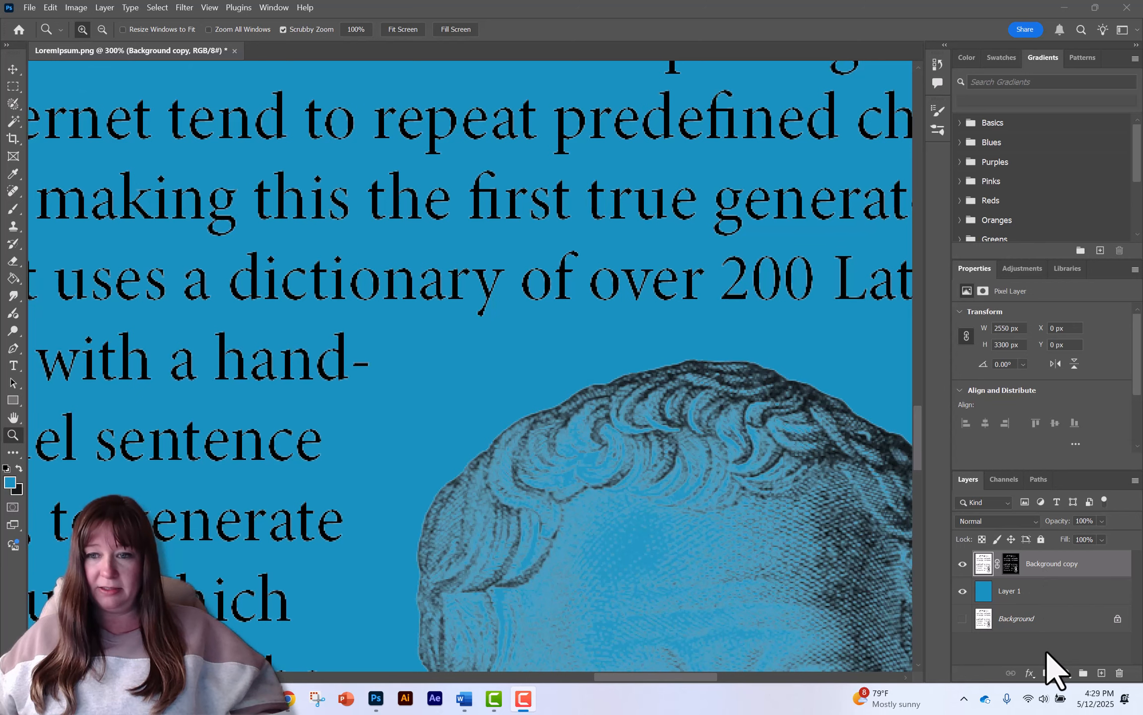
click(1029, 672)
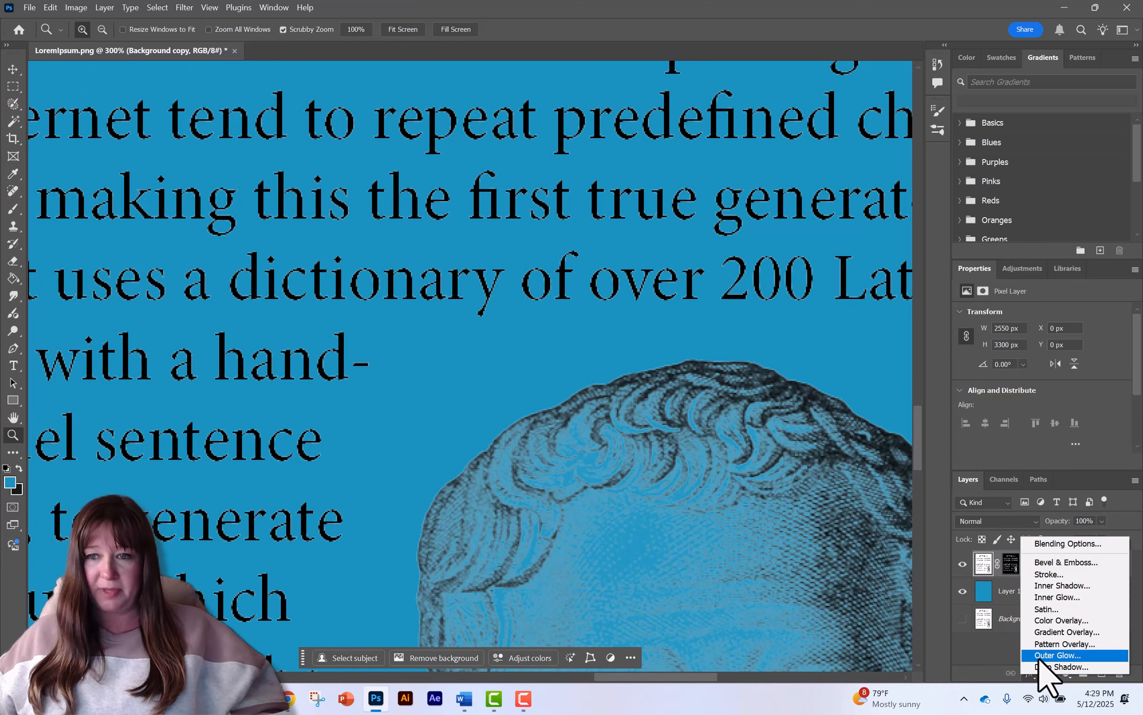
click(1055, 624)
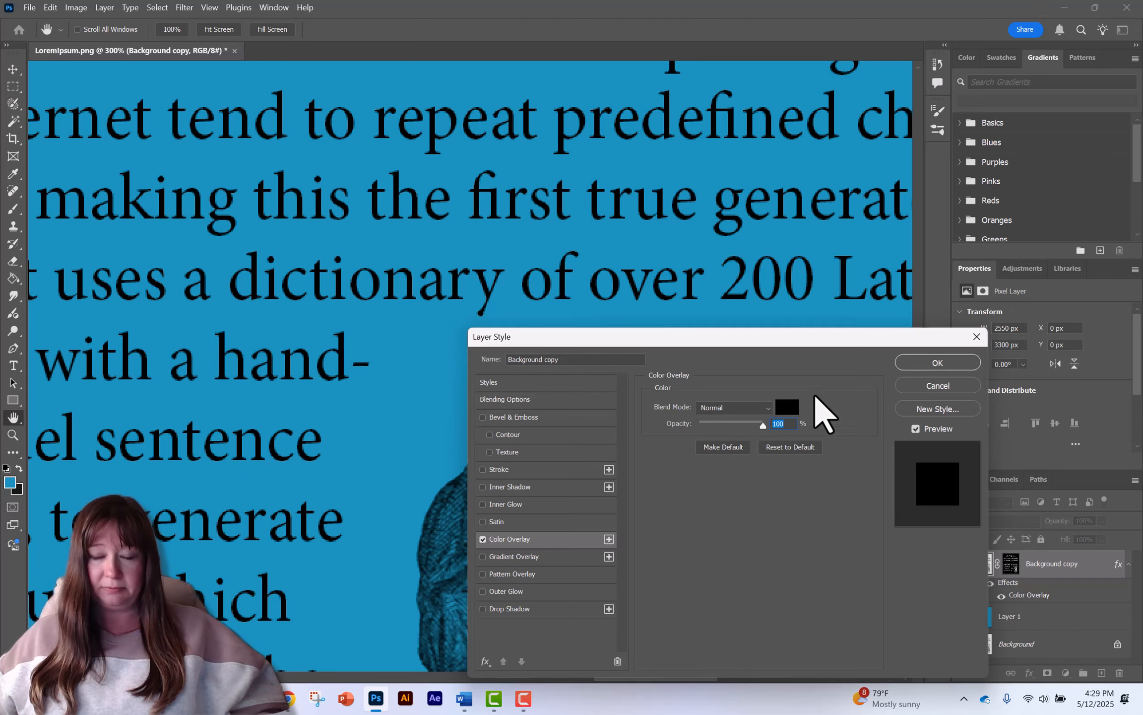
drag(776, 328, 890, 223)
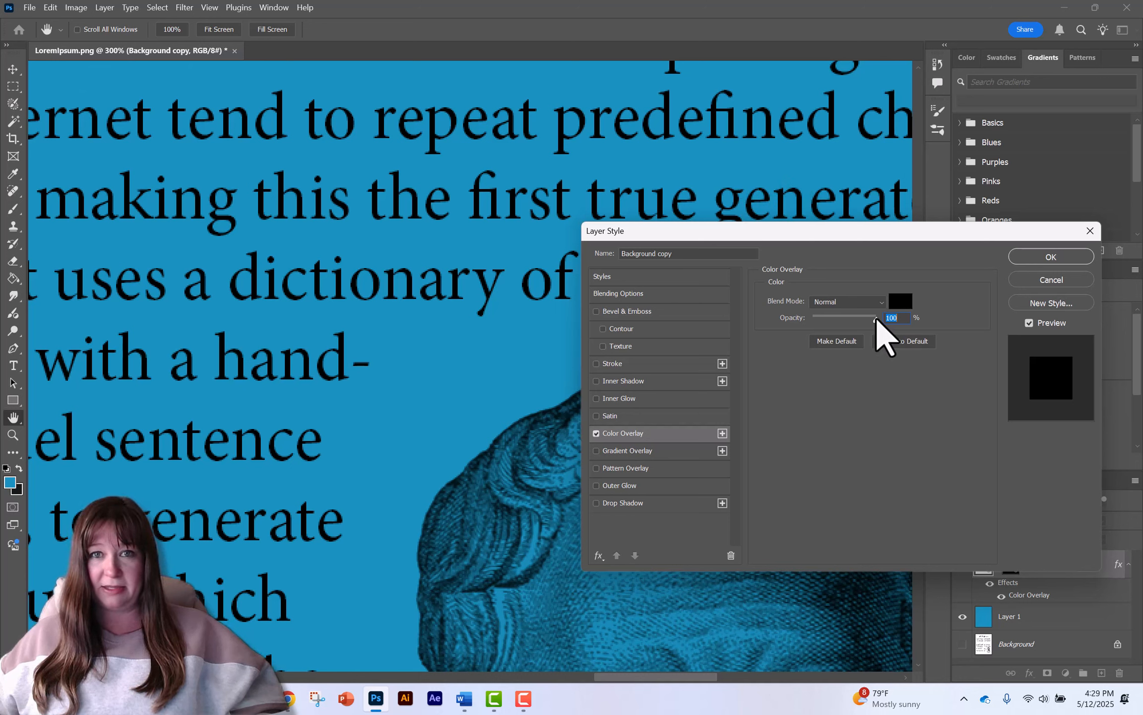
Lower the Color Overlay's opacity to compare its effect, raise it back to nearly full strength and apply the layer style
drag(876, 318, 906, 329)
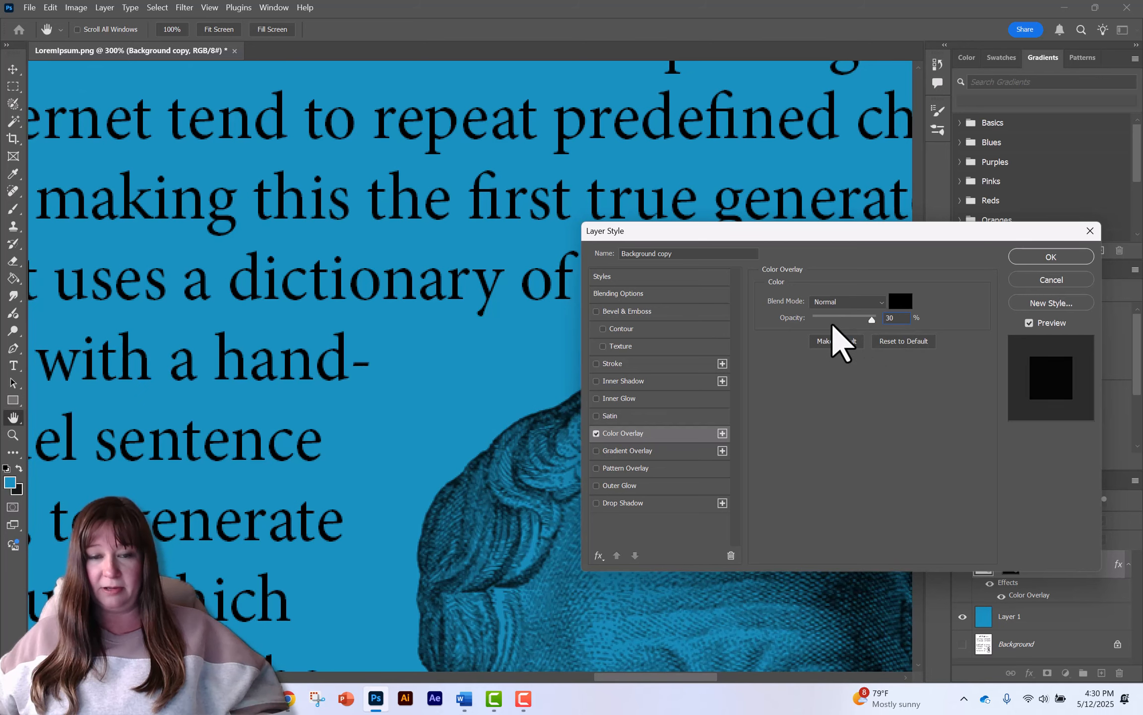
drag(834, 325, 929, 333)
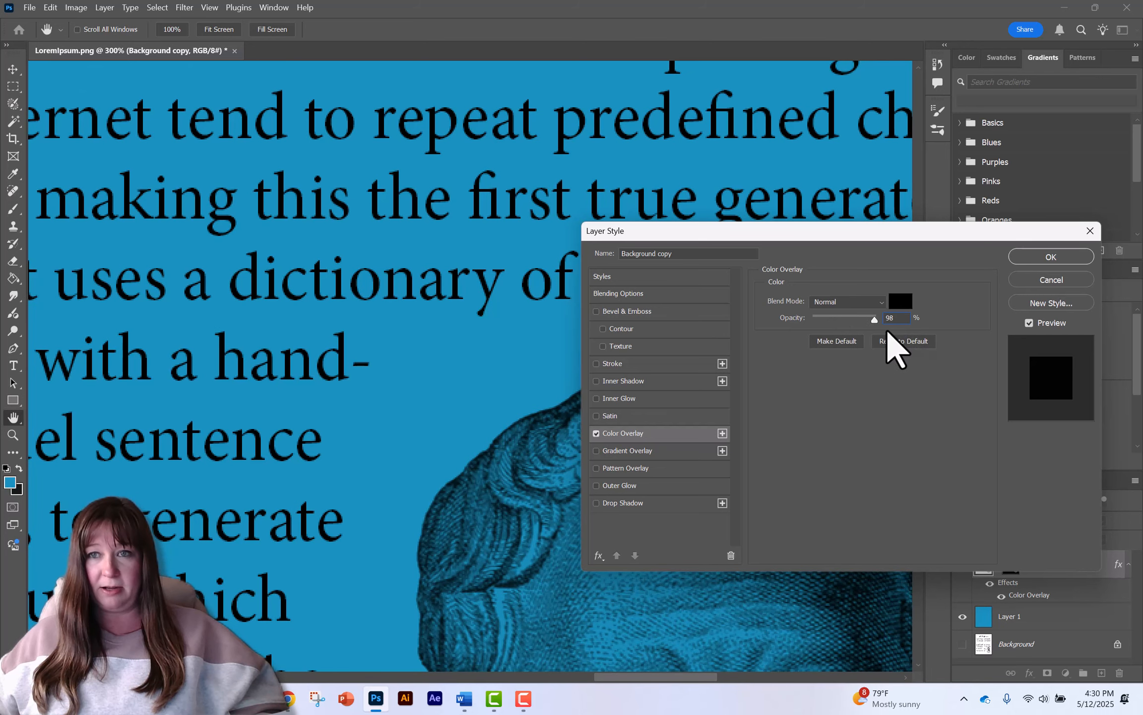
click(1015, 261)
key(z)
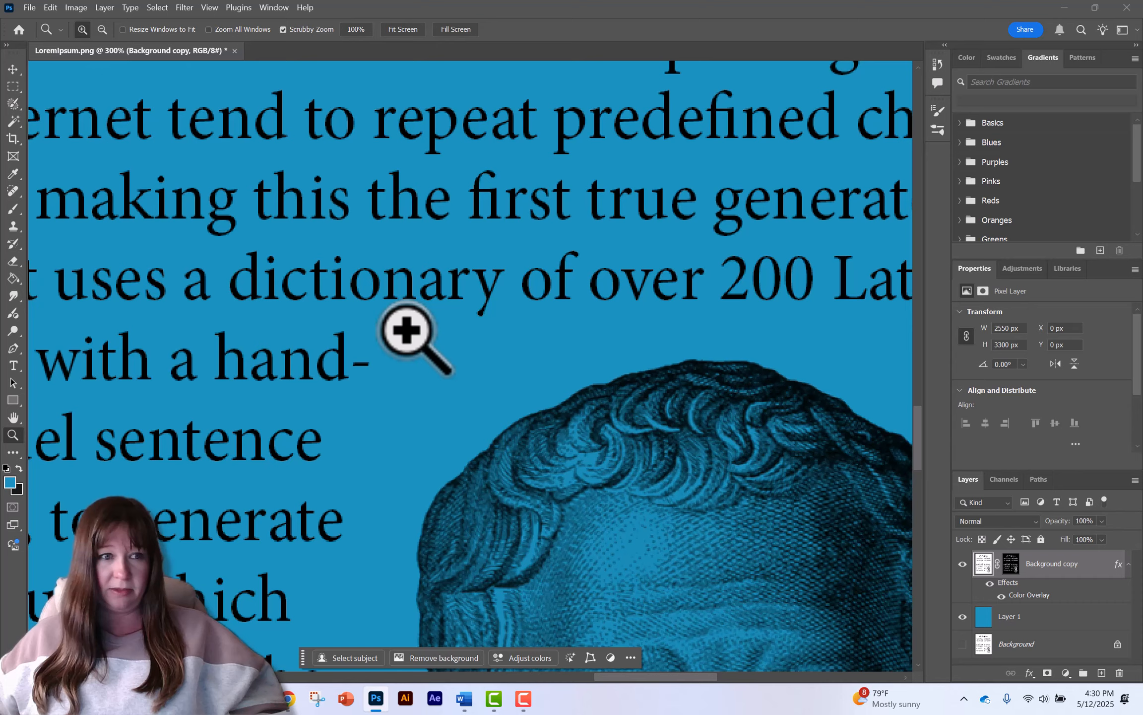
Compare the whole page with and without the blue fill layer by switching that layer's visibility off and on
double_click(17, 419)
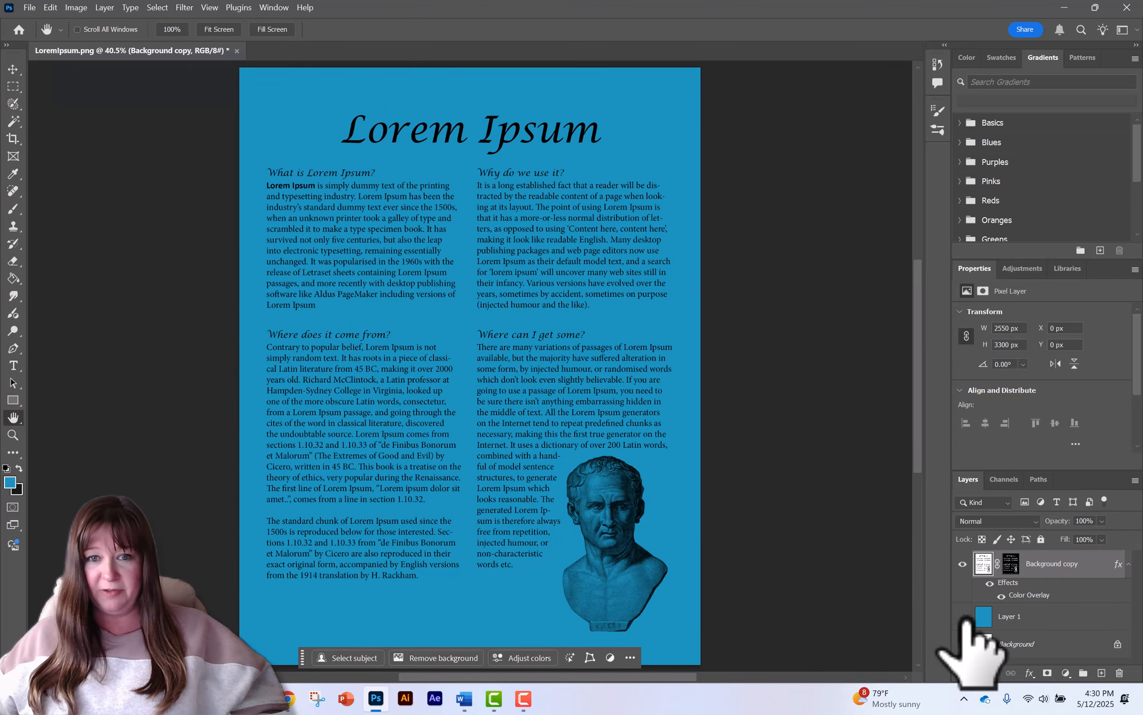
click(963, 616)
click(963, 616)
click(963, 616)
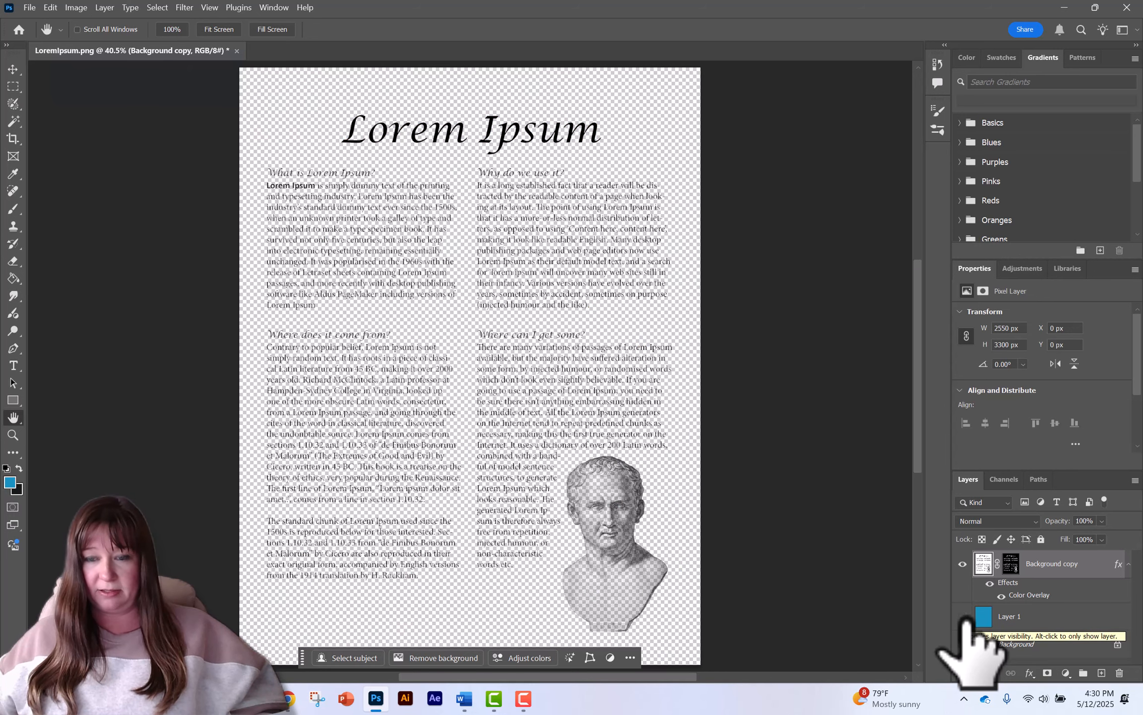
click(962, 616)
Add a new layer directly above the blue fill layer and fill it with white (#ffffff)
click(1033, 618)
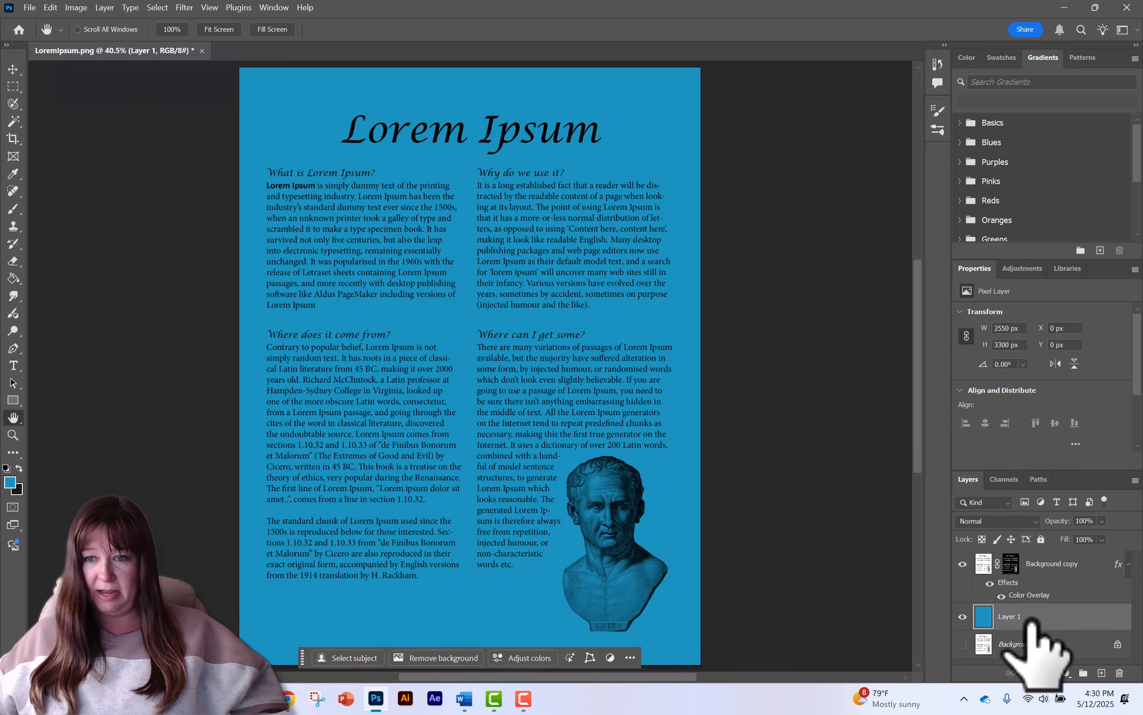
click(1101, 672)
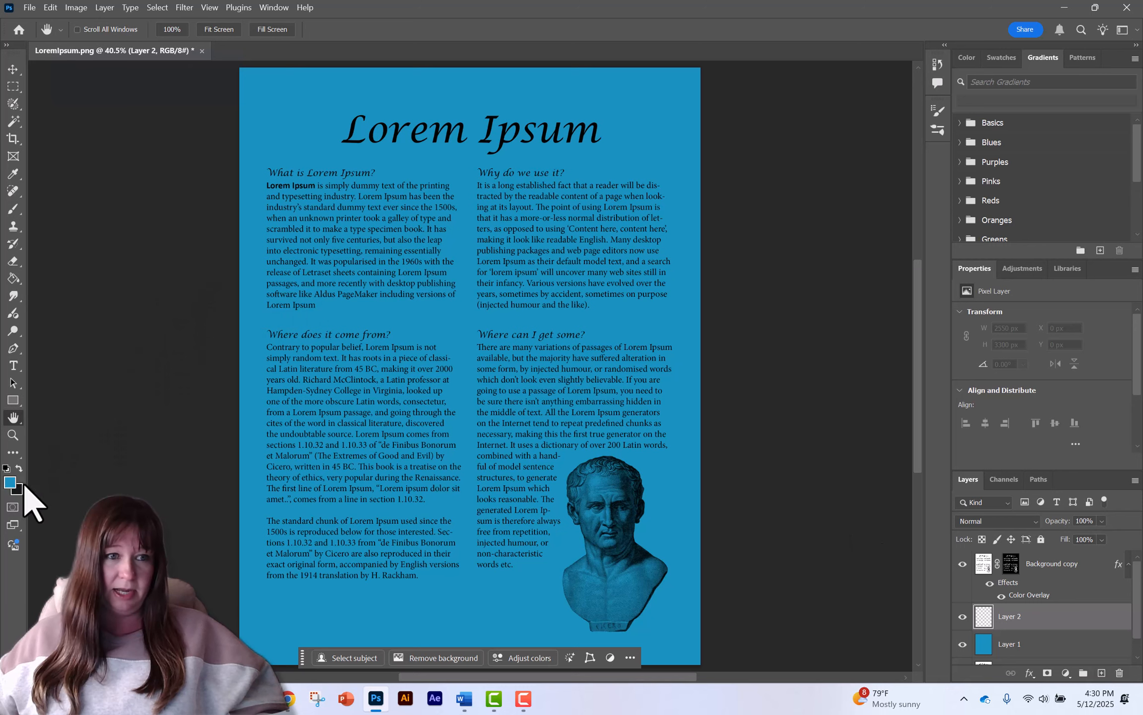
click(10, 481)
drag(739, 439, 634, 392)
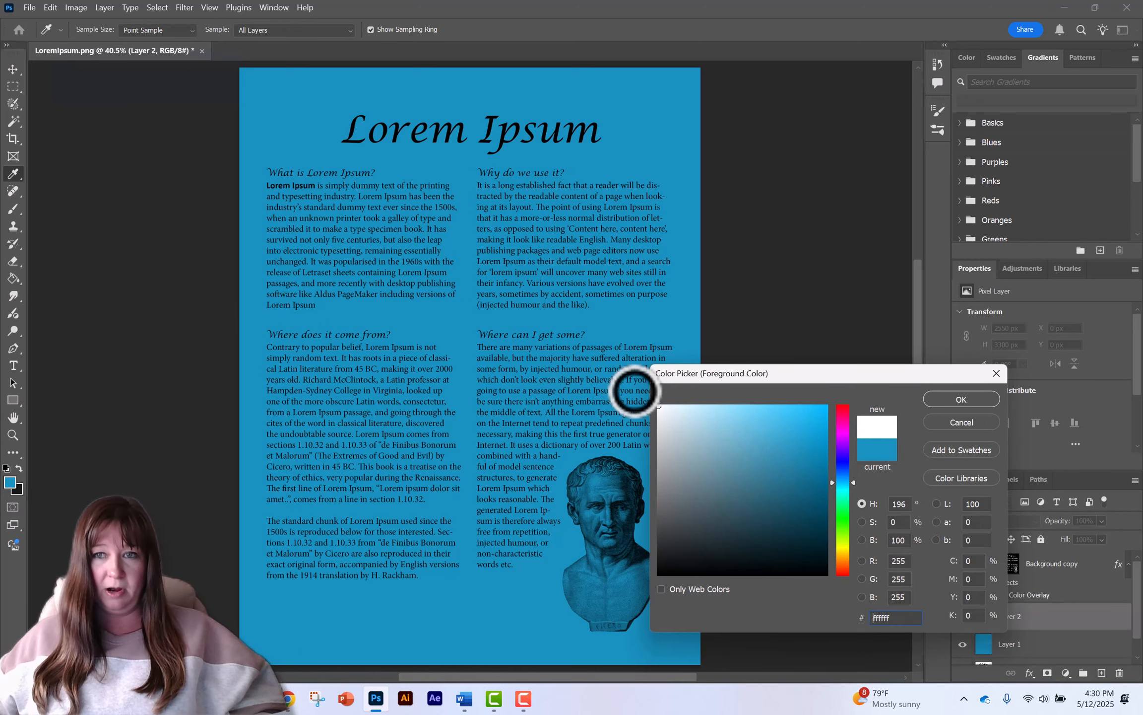
click(961, 399)
click(13, 279)
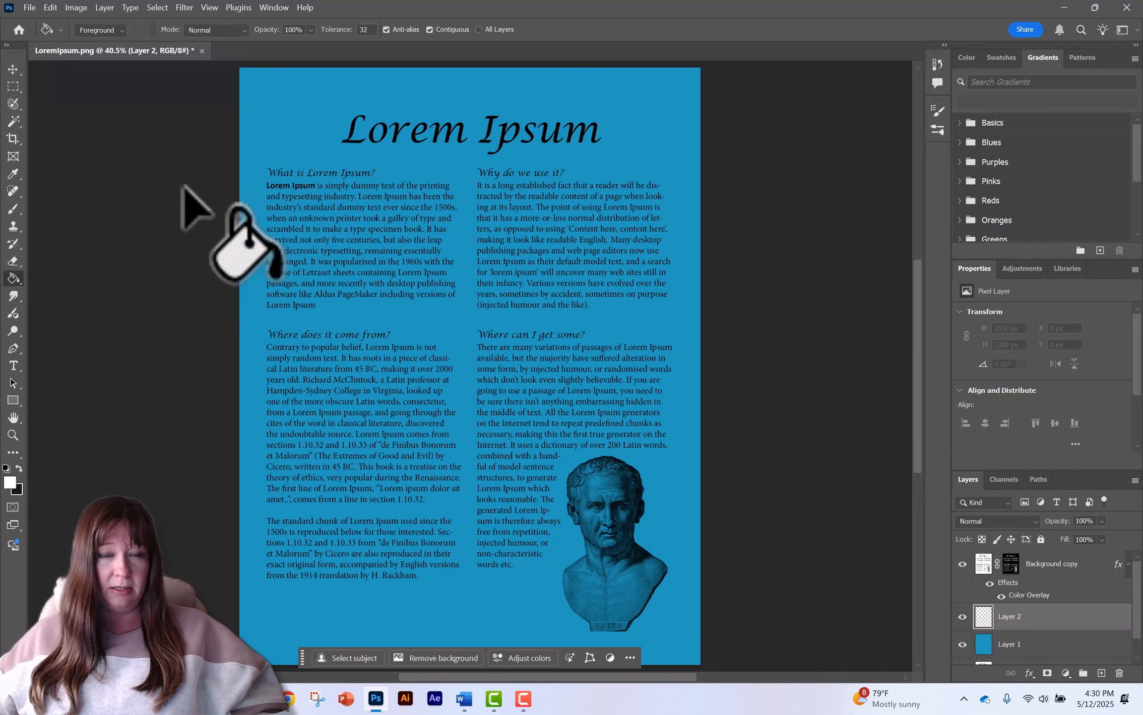
click(284, 130)
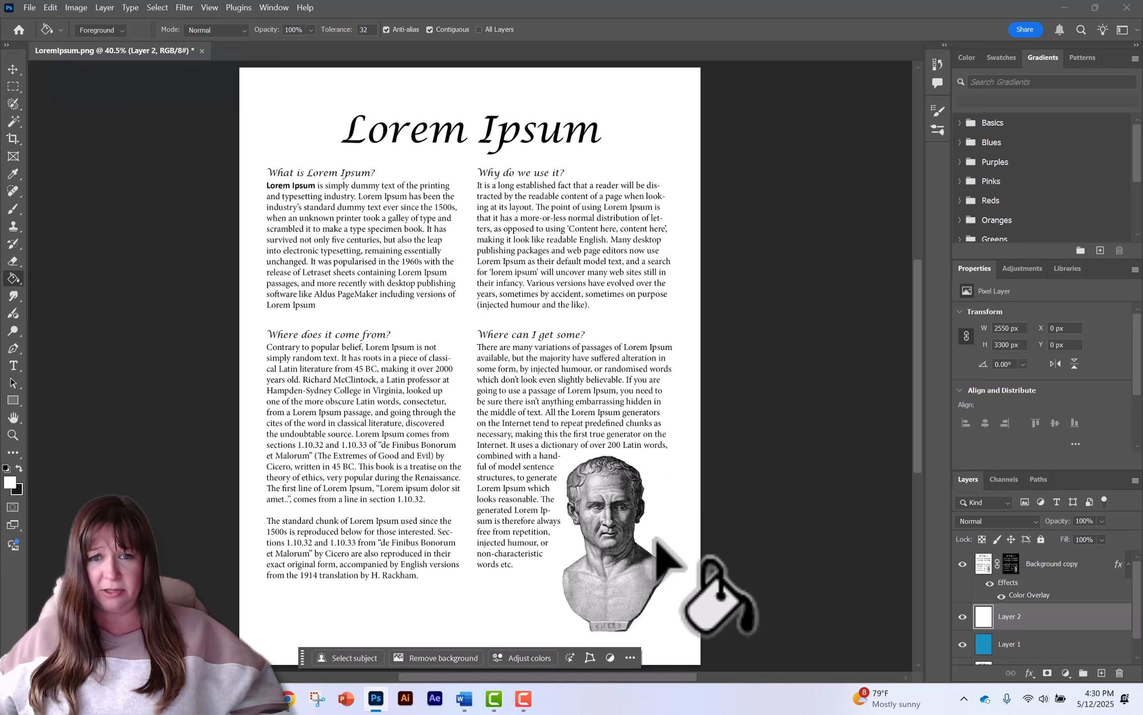
click(13, 69)
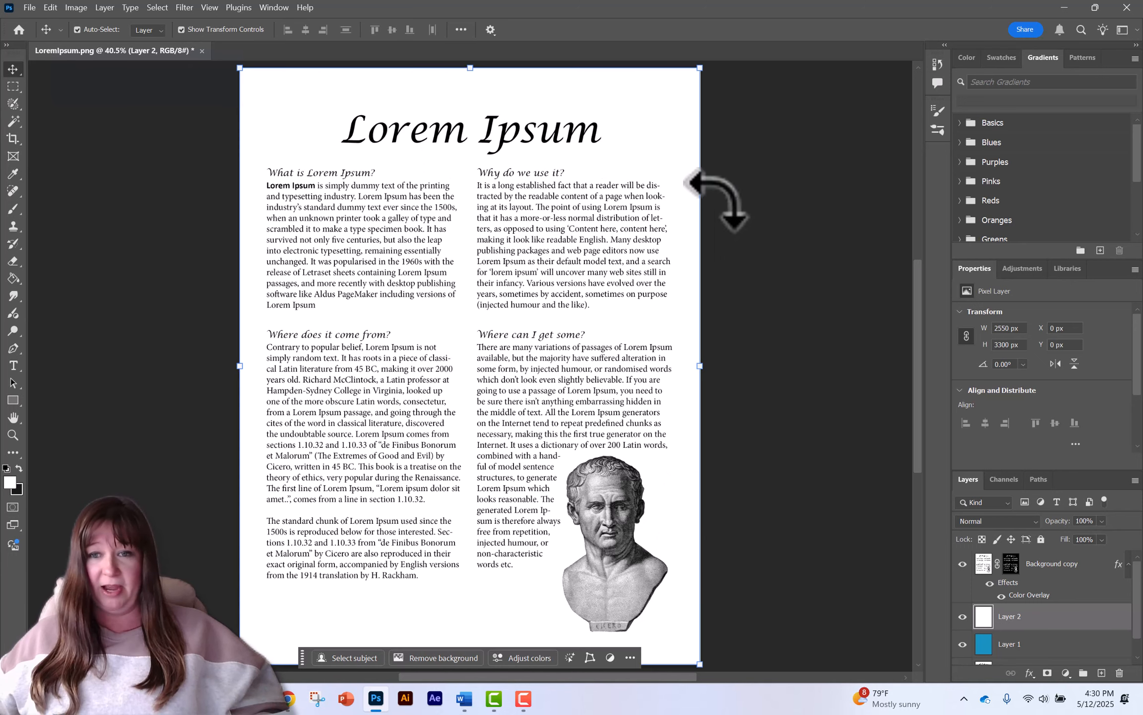
Duplicate the Background copy layer as Background copy 2 and open the duplicate's layer opacity setting
click(1067, 566)
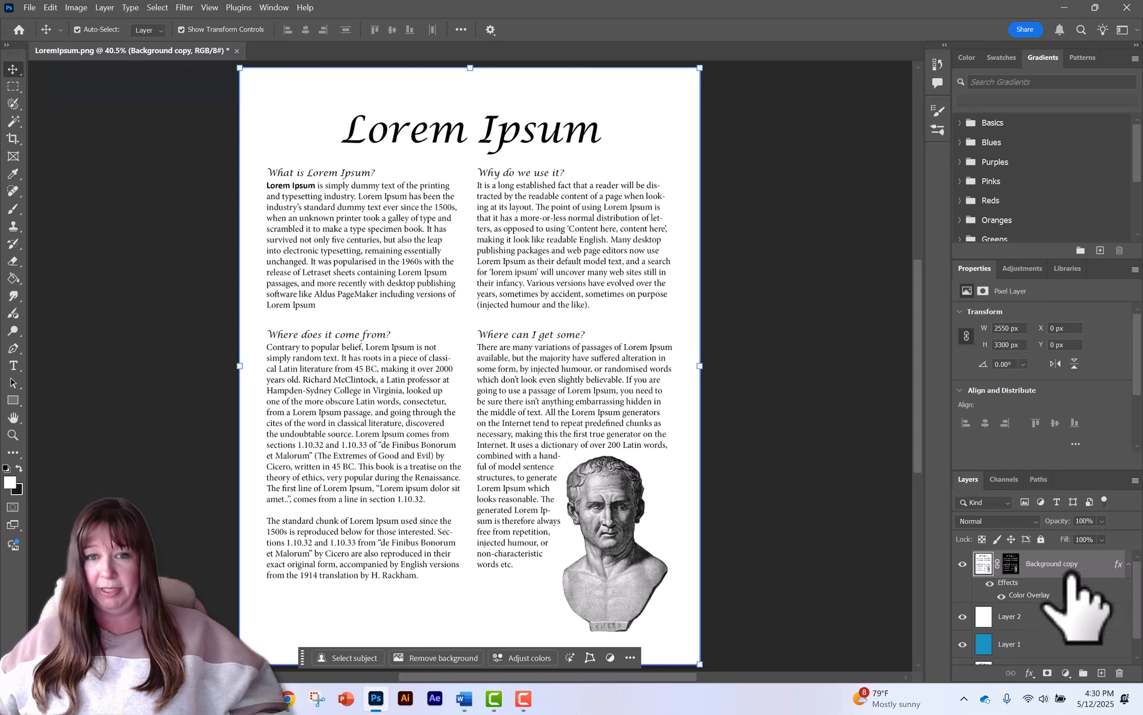
click(1135, 480)
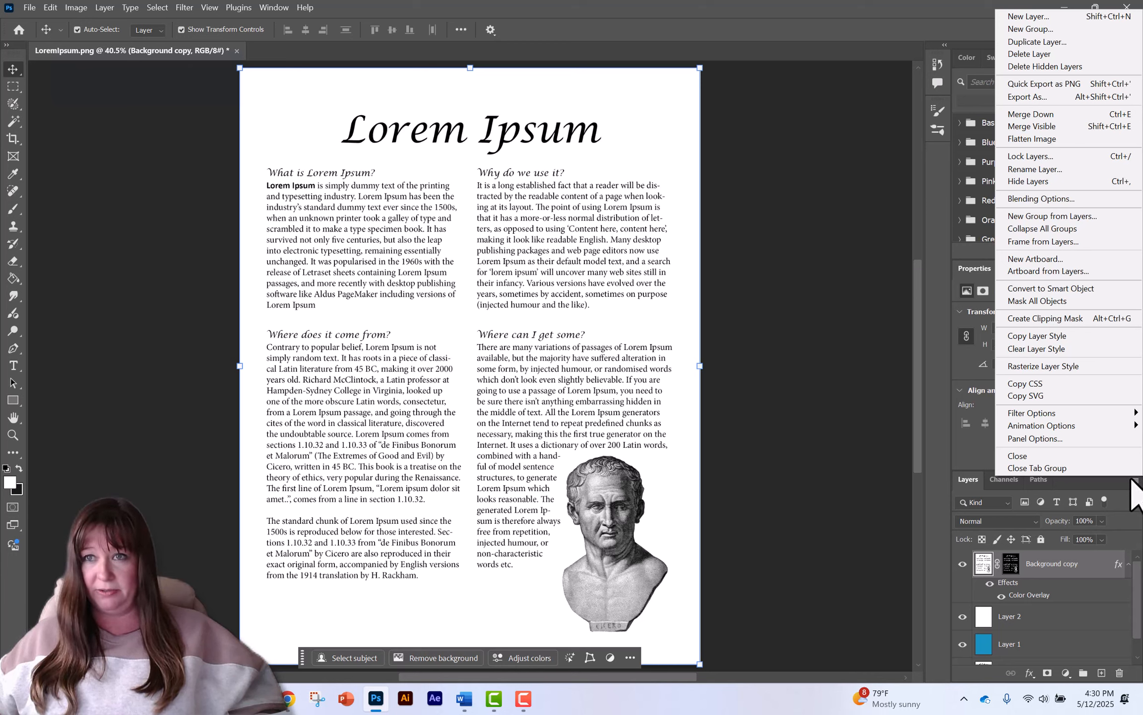
click(1037, 42)
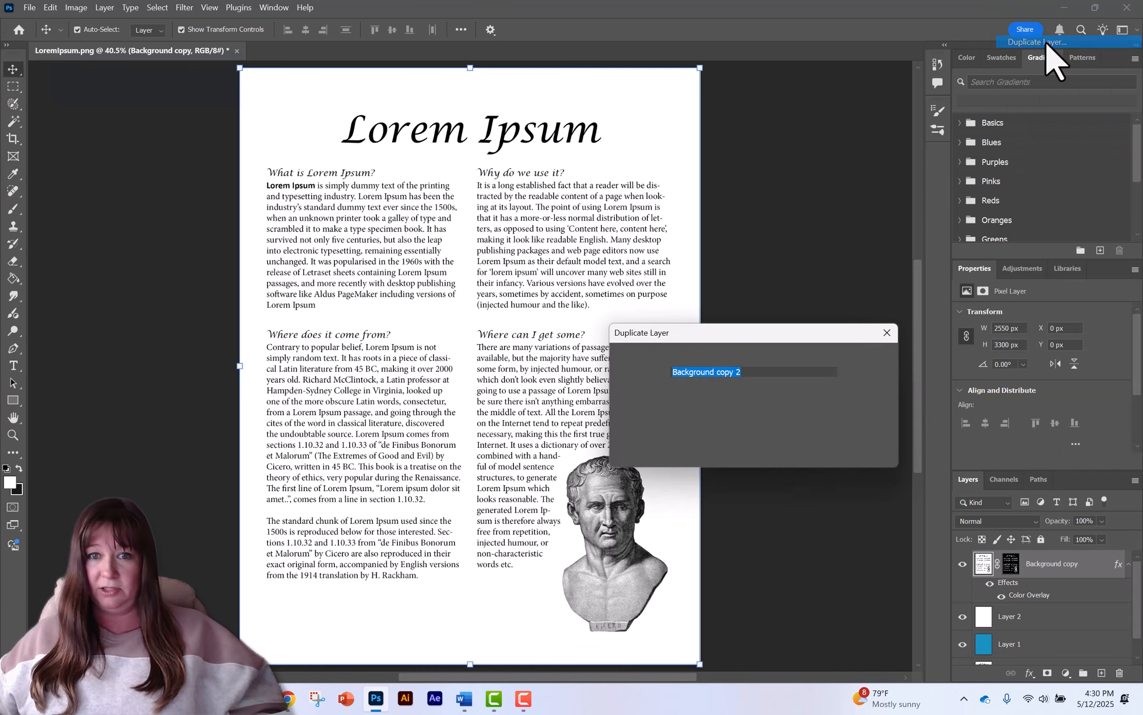
click(870, 358)
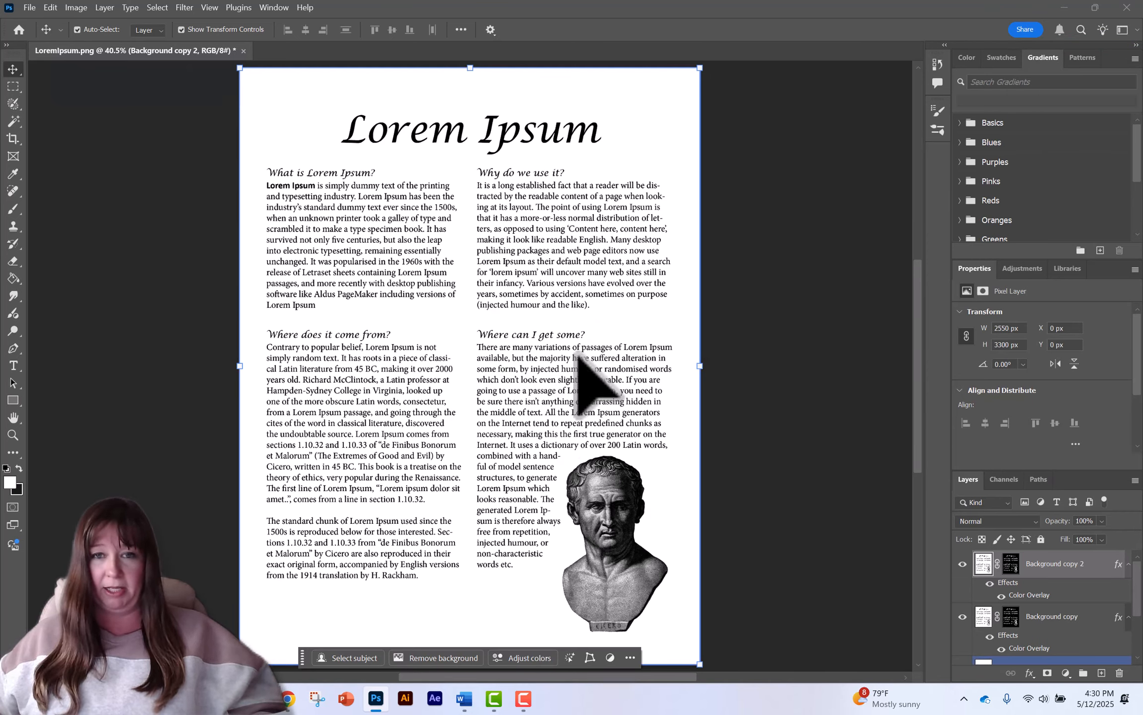
click(1102, 522)
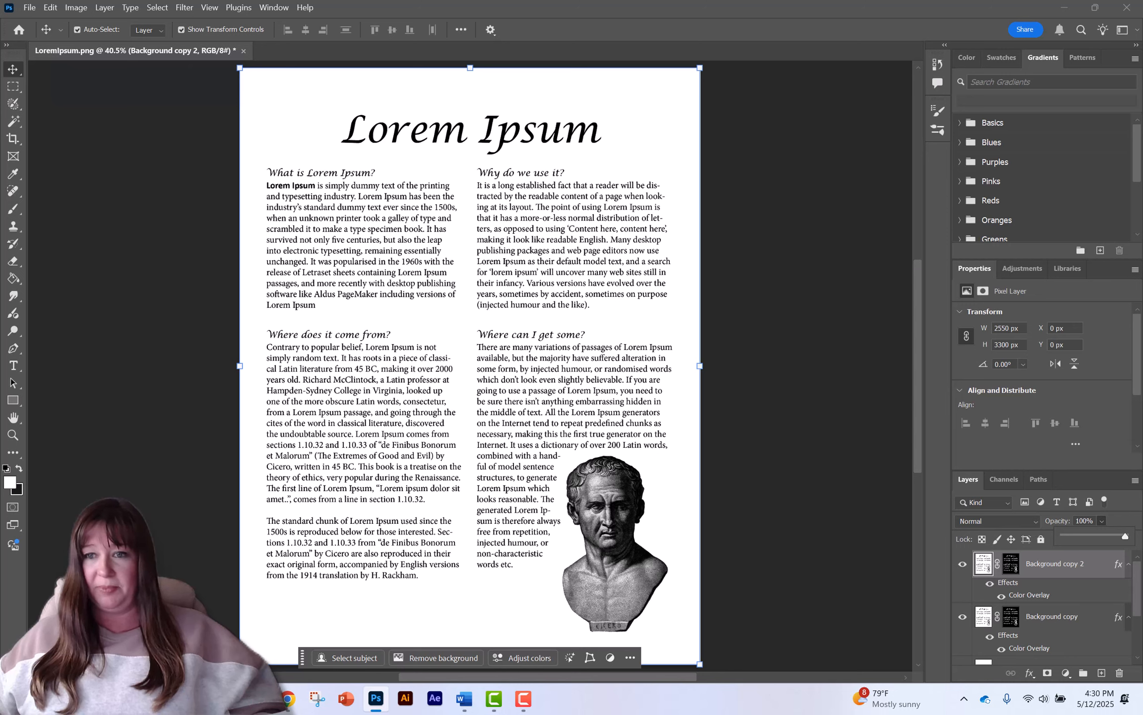
Hide the Background copy 2 layer, the white Layer 2 and the blue Layer 1 so only the masked page shows
click(963, 563)
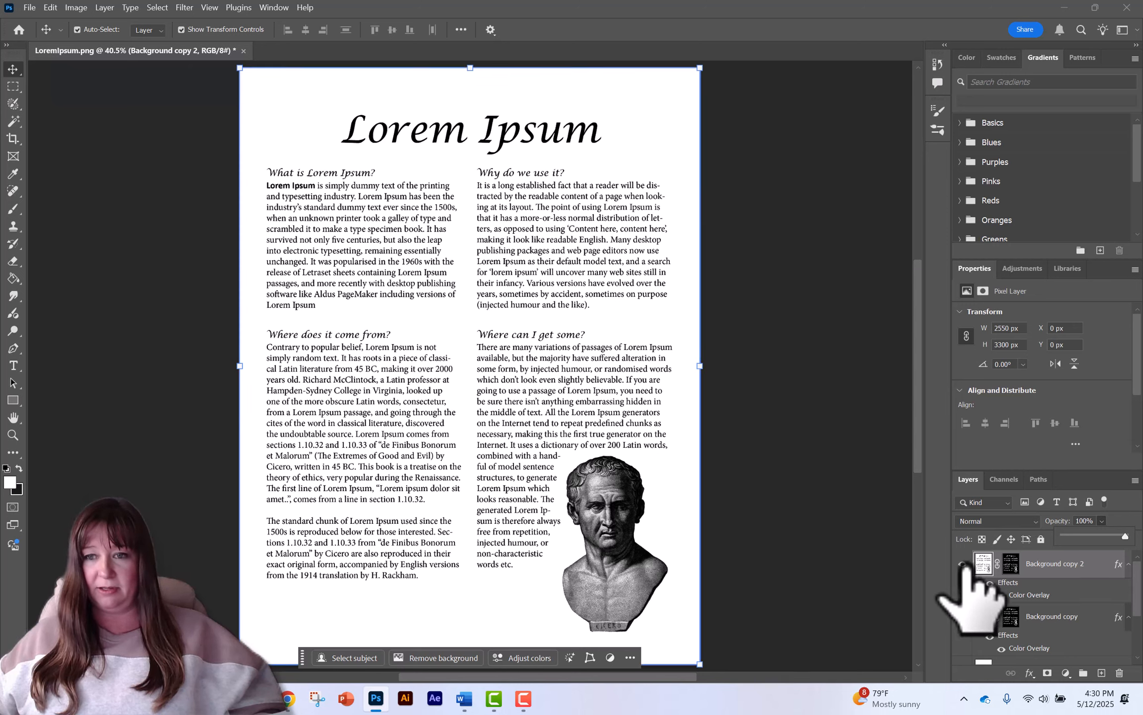
scroll(1136, 603, down, 1)
scroll(1136, 609, down, 2)
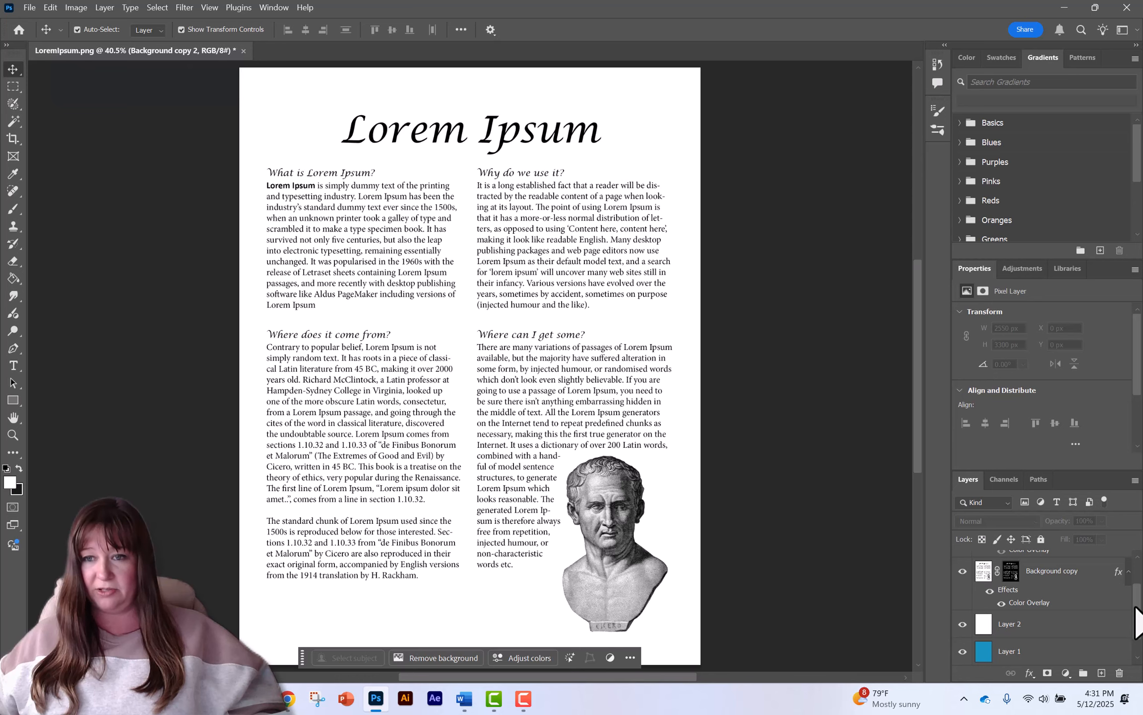
click(1072, 623)
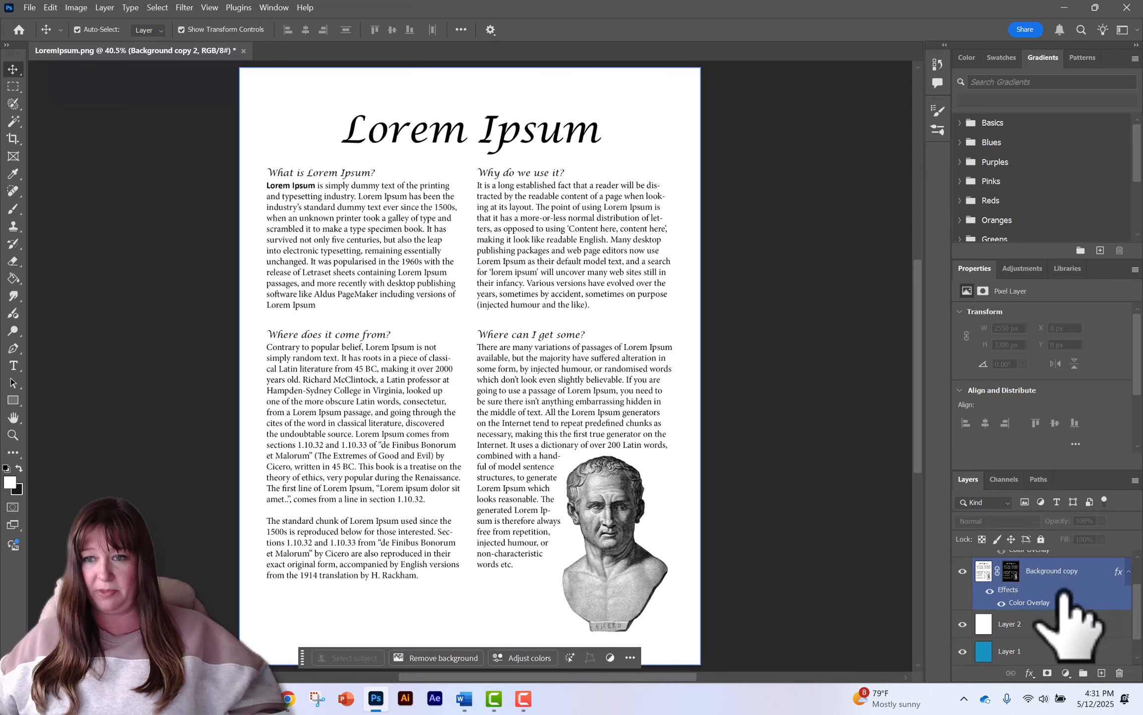
click(963, 624)
click(963, 651)
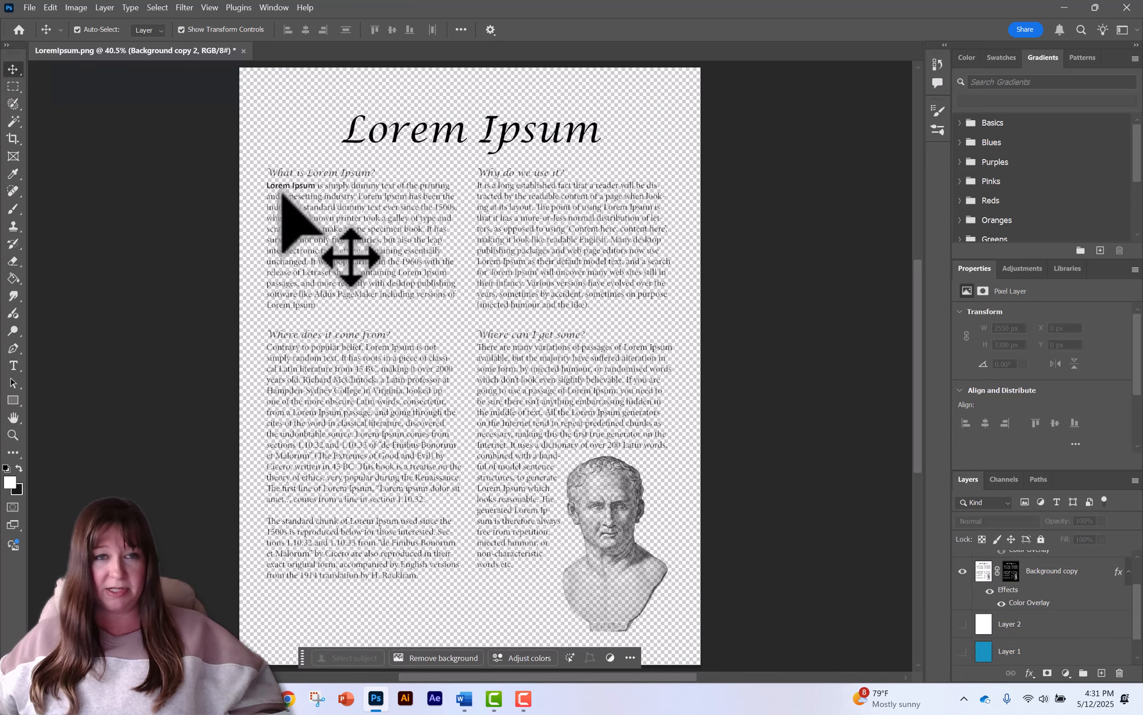
Set up an Export As of the page as a transparent PNG with Bicubic Automatic resampling
click(30, 7)
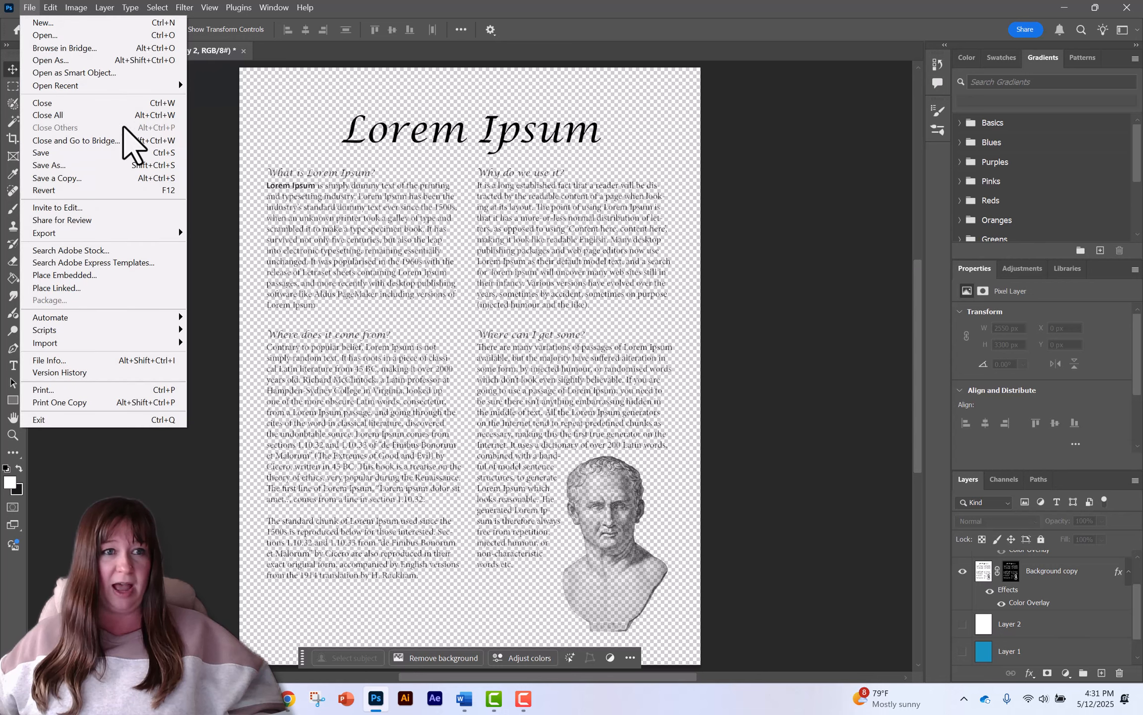
mouse_move(112, 231)
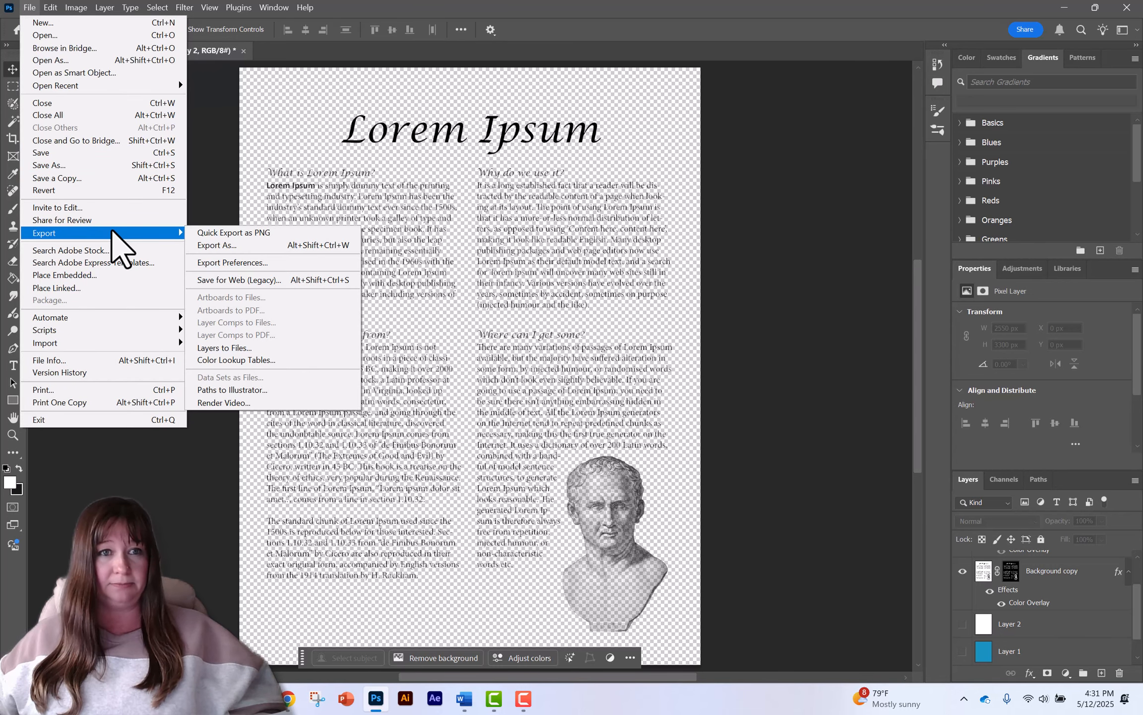
click(234, 245)
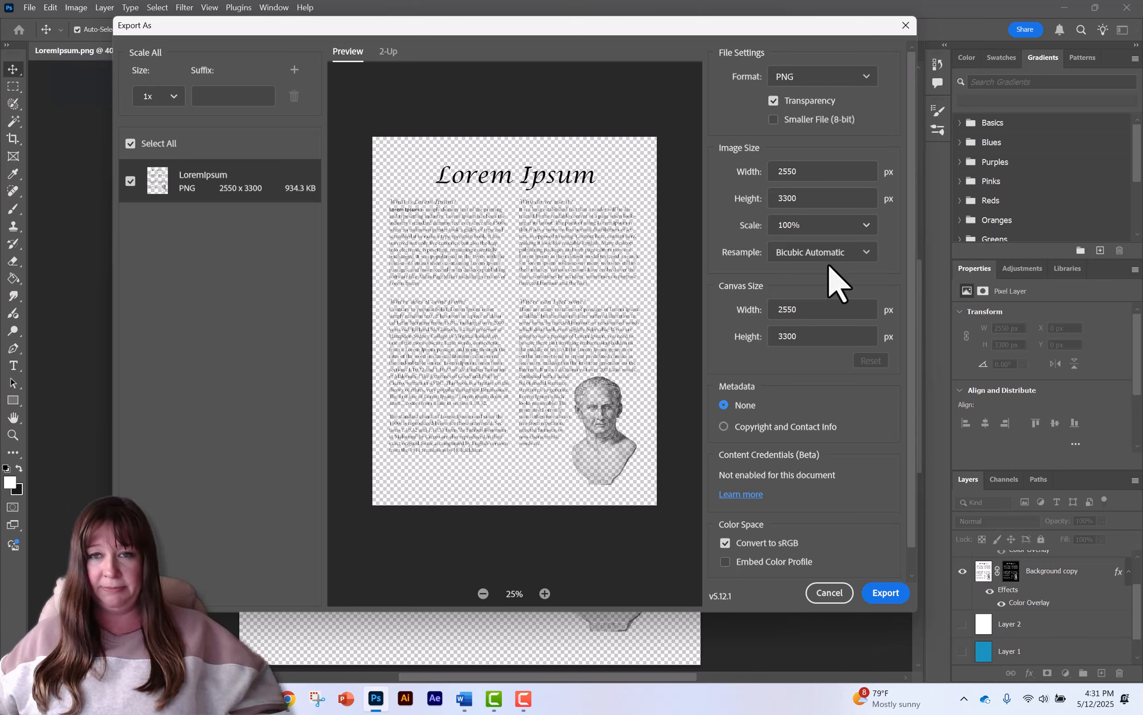
click(809, 252)
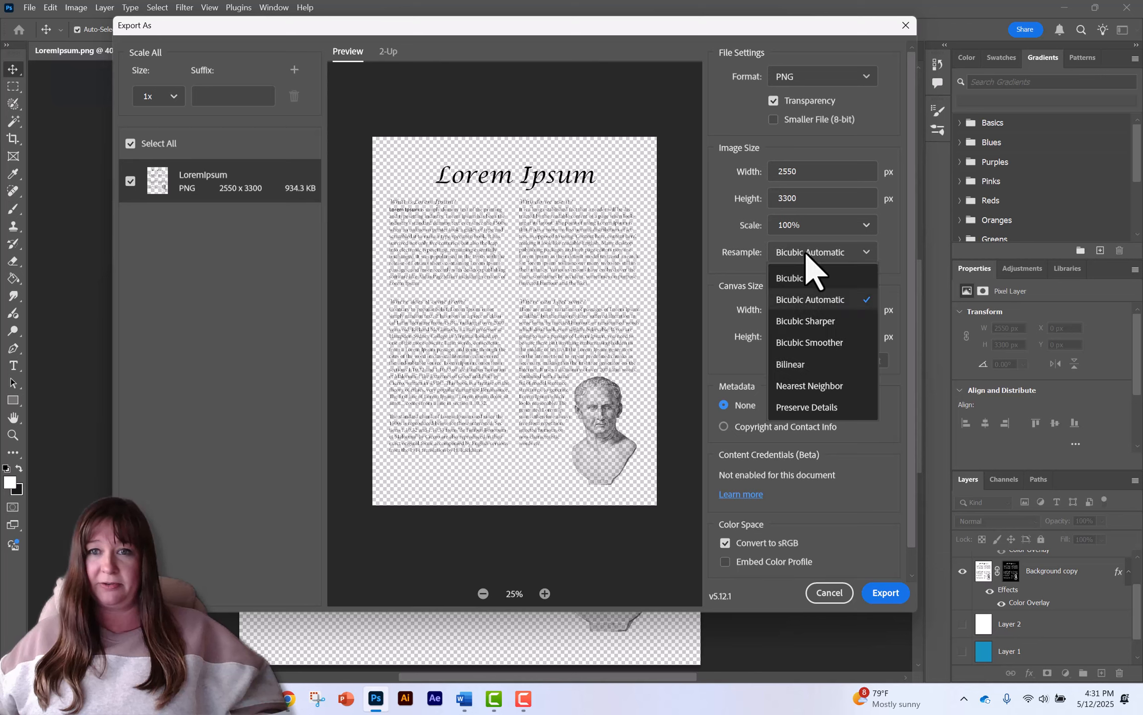
click(839, 301)
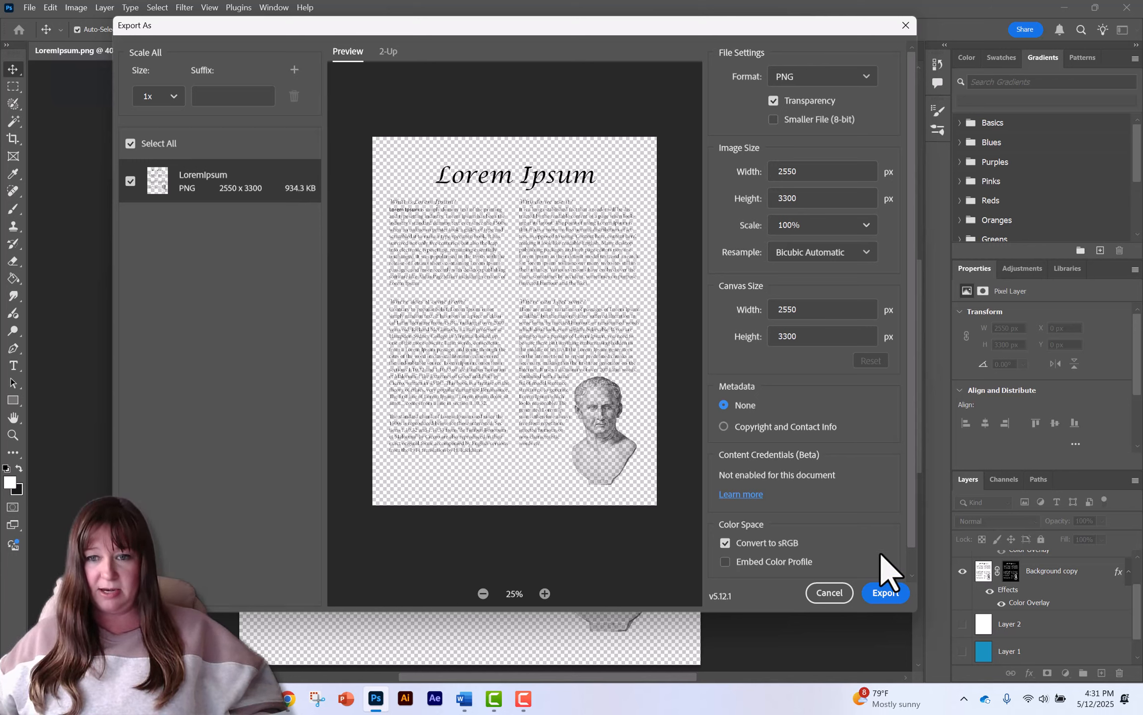
Export the page and save it as LoremIpsum_Final.png in the "Tutorial_text over white bg" folder
scroll(880, 552, down, 1)
click(887, 592)
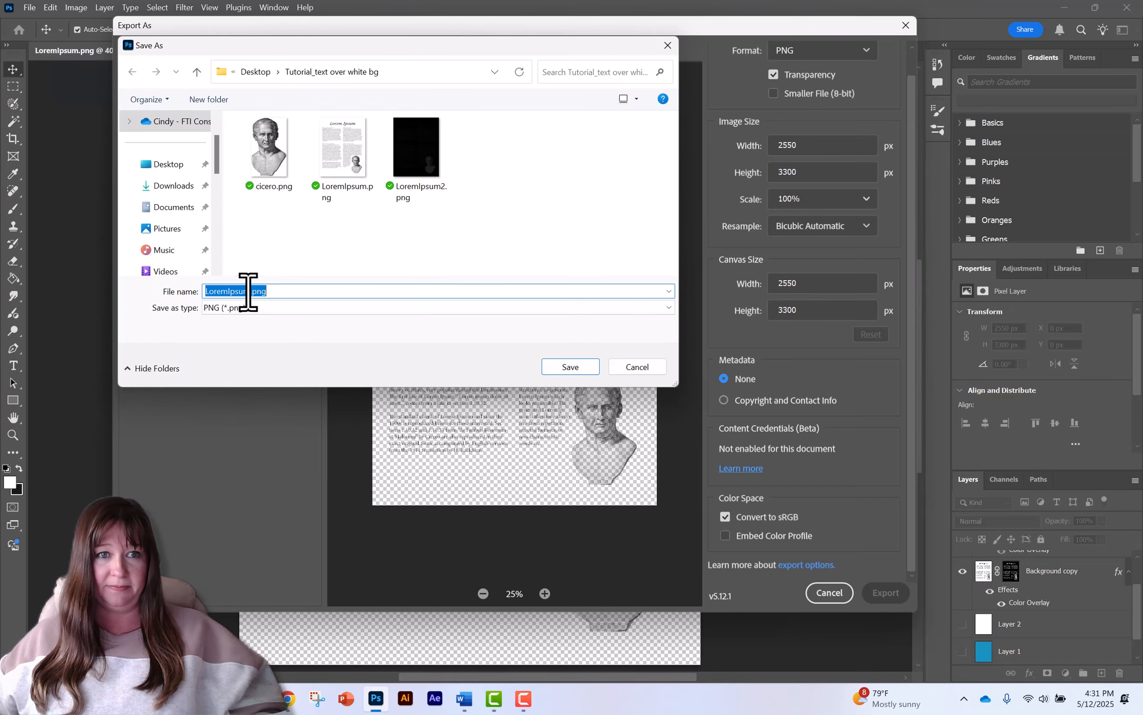
click(249, 292)
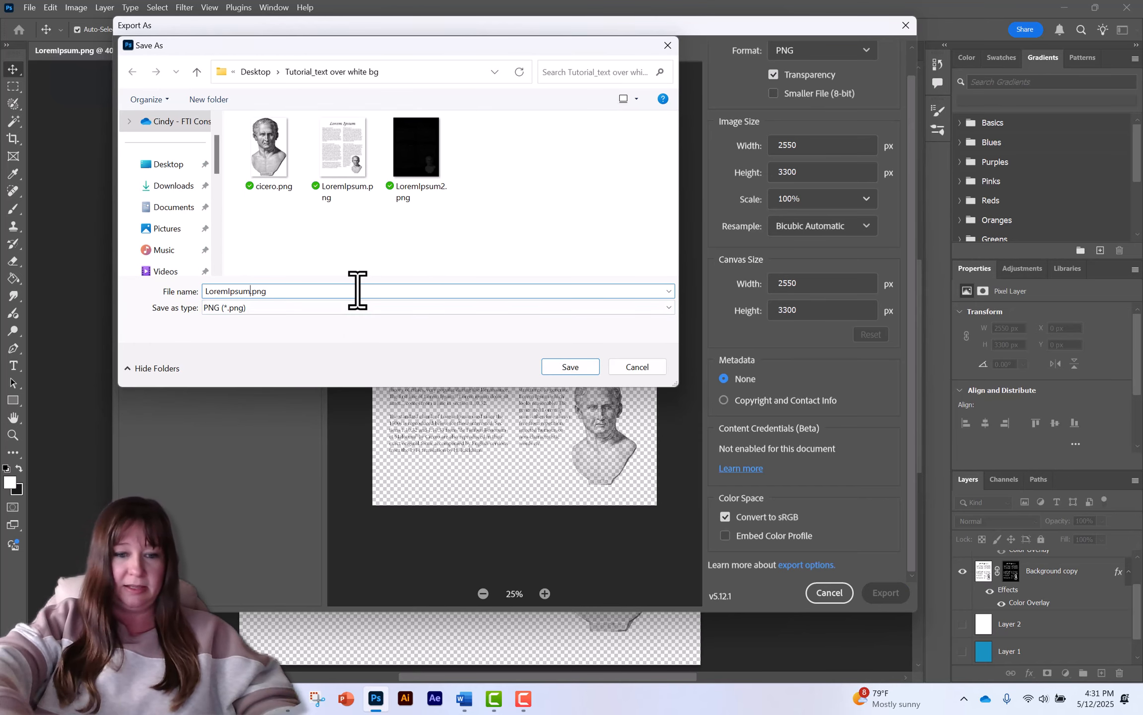
text(_Final)
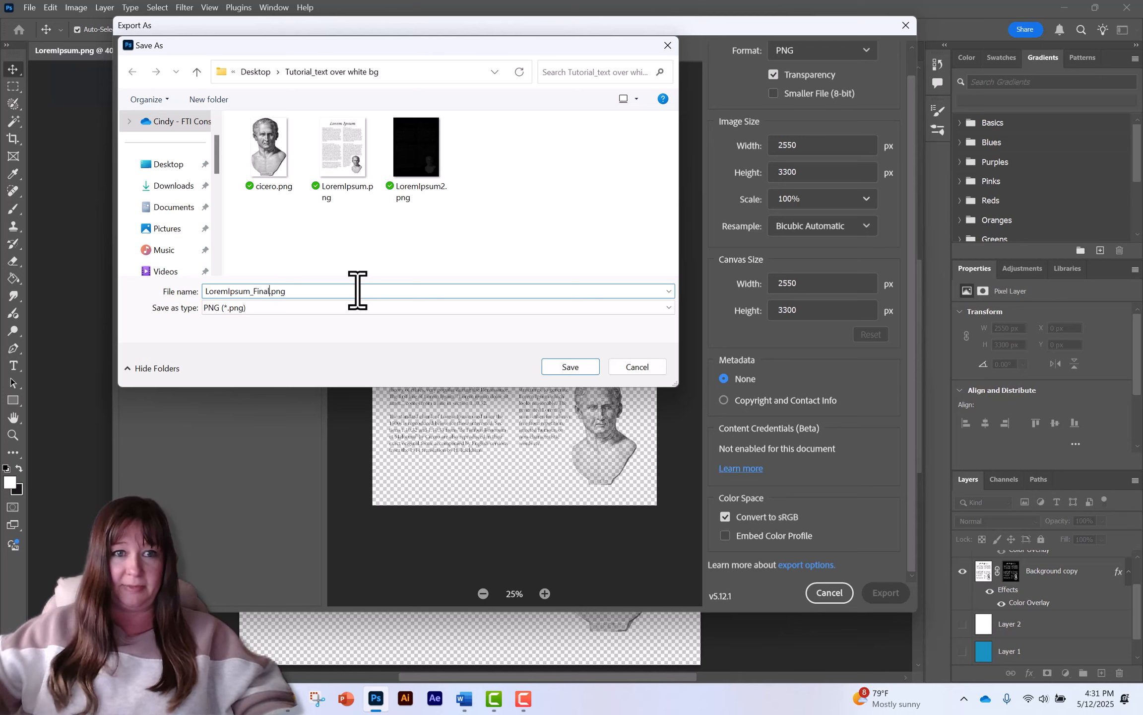
click(578, 366)
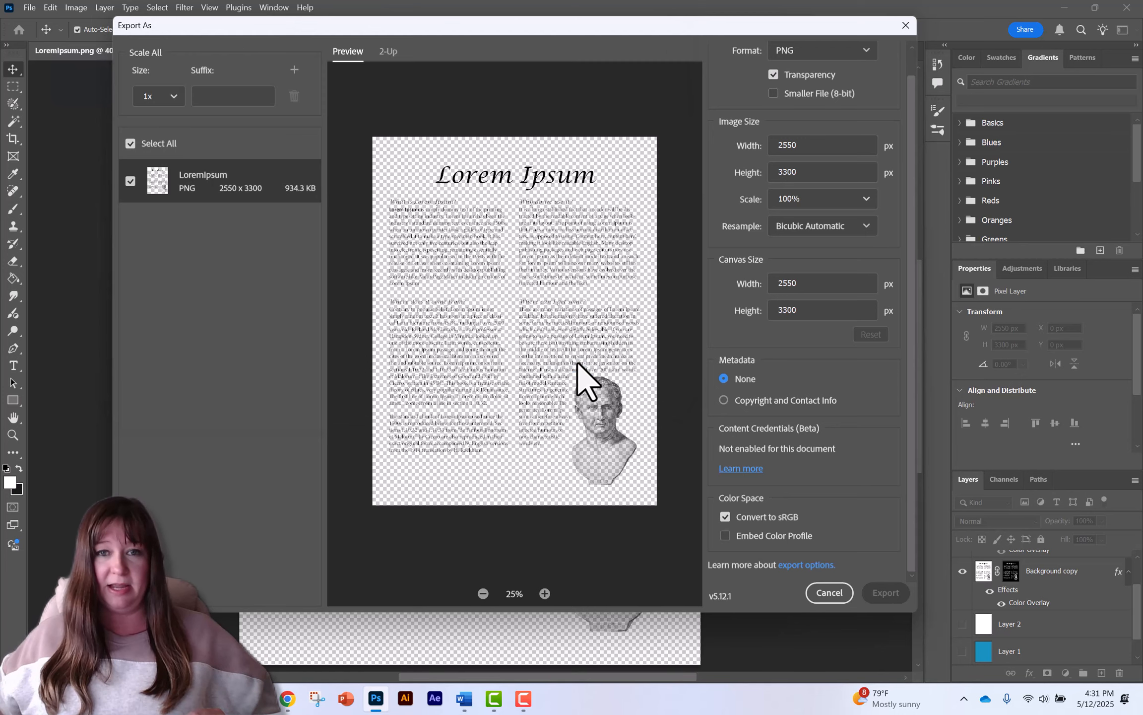